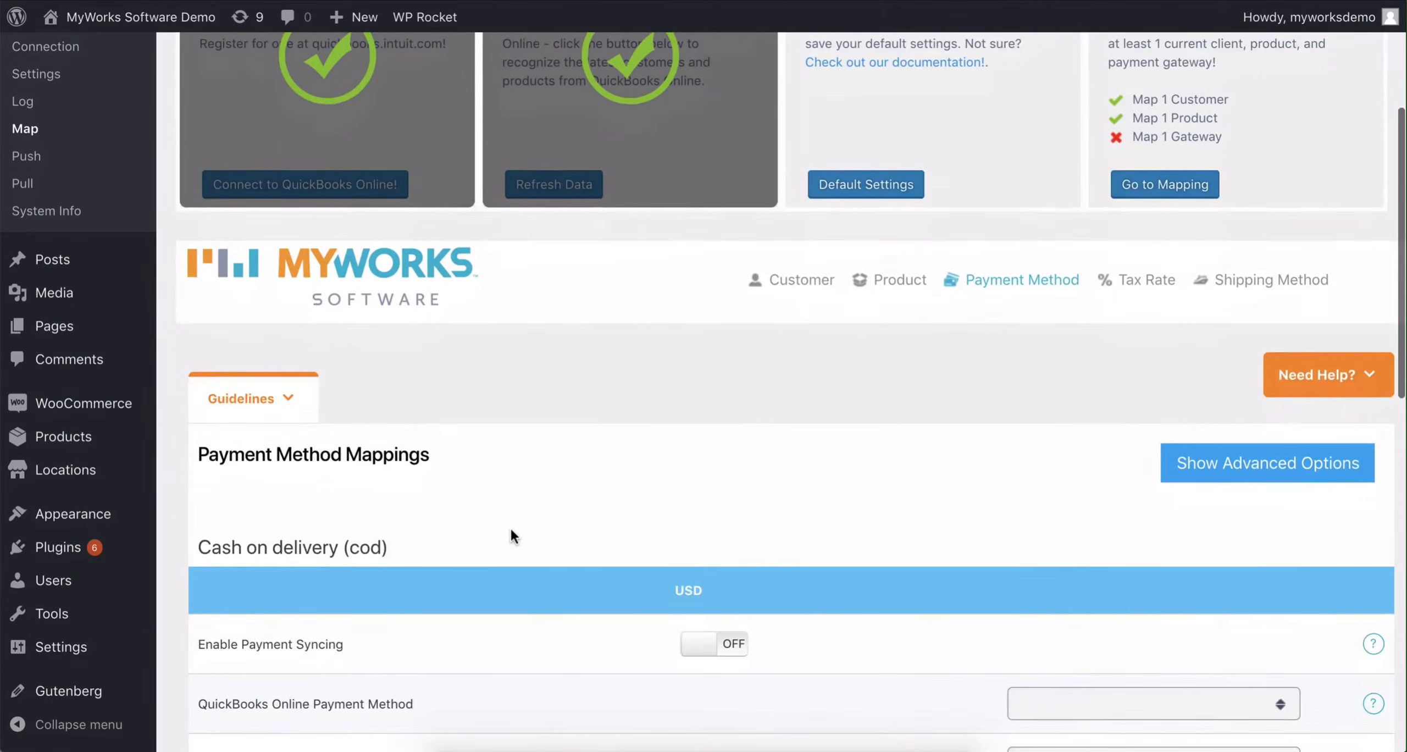
Enable payment syncing for the Credit Card (Stripe) gateway and set its QuickBooks Online payment method to Credit Card
scroll(511, 533, "down", 6)
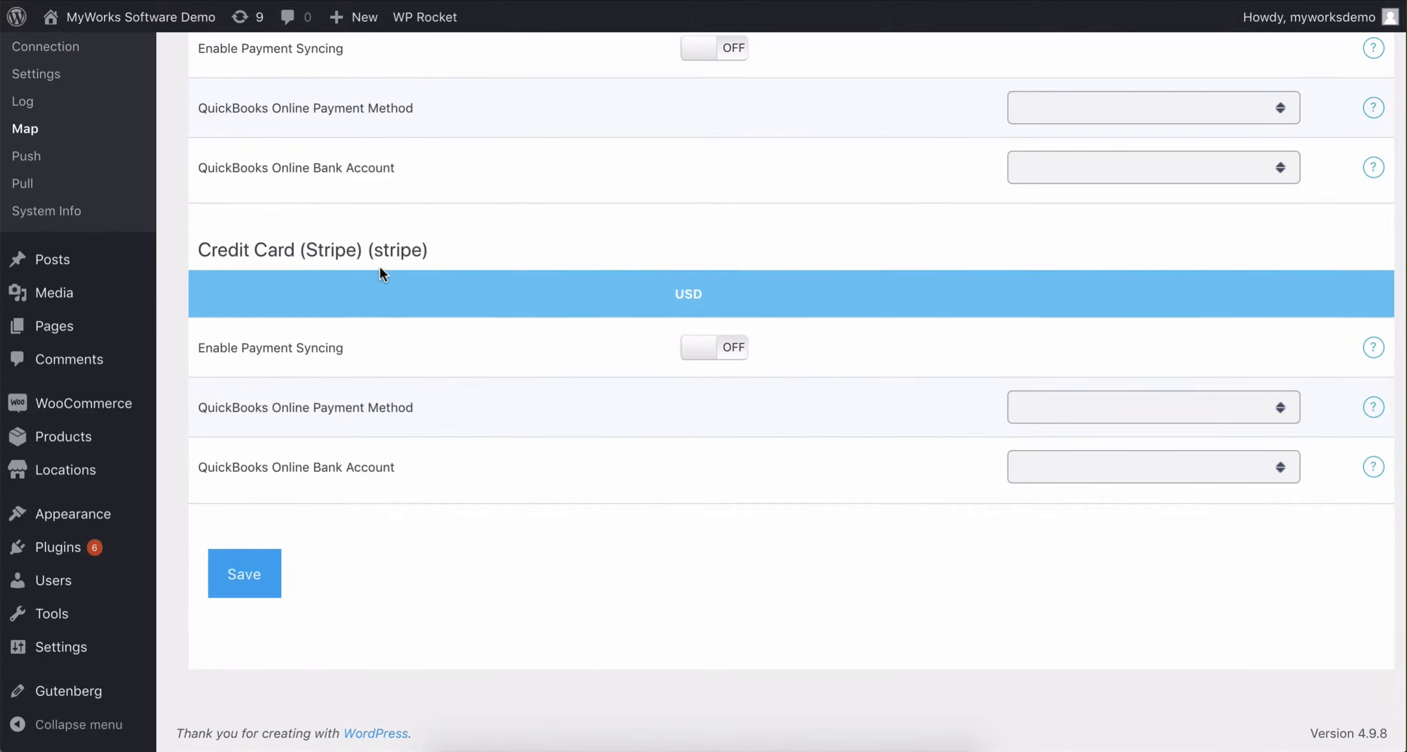
scroll(383, 273, "up", 10)
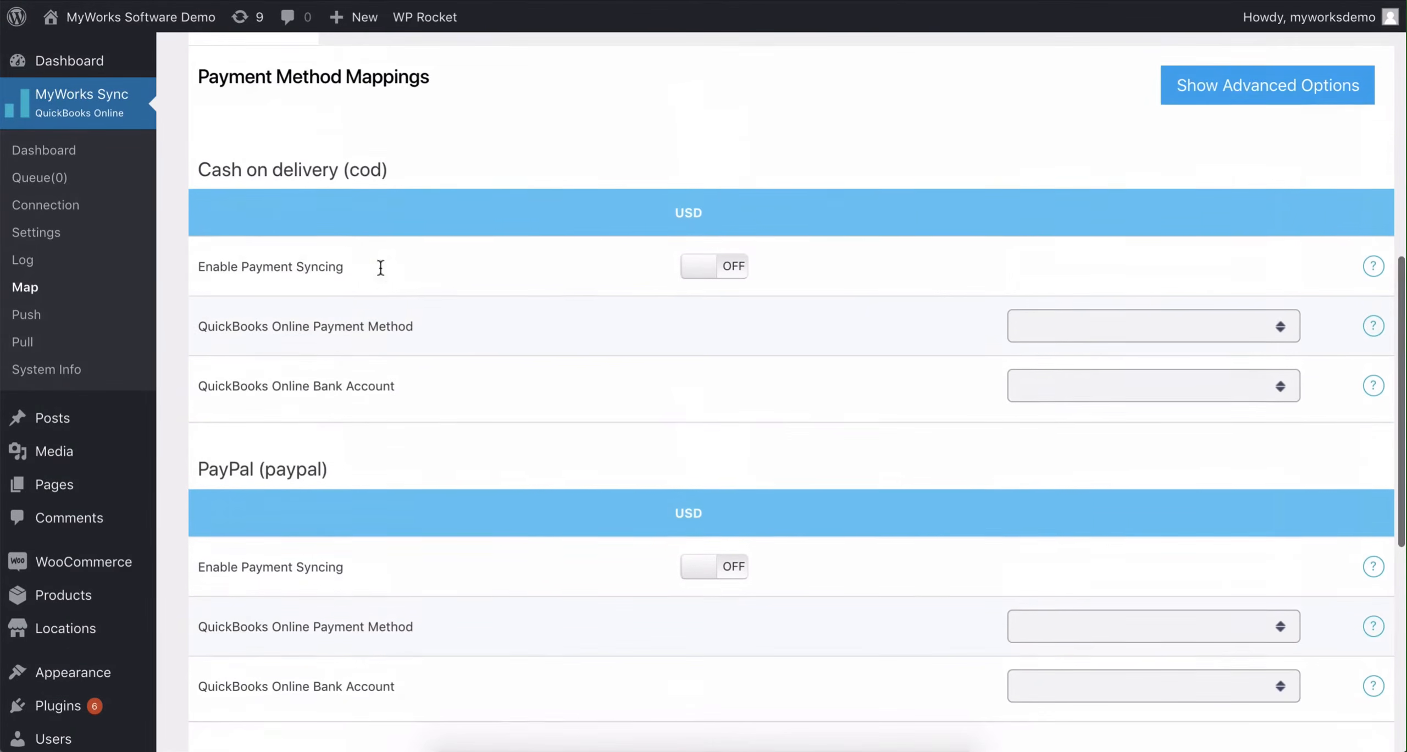
scroll(380, 268, "down", 5)
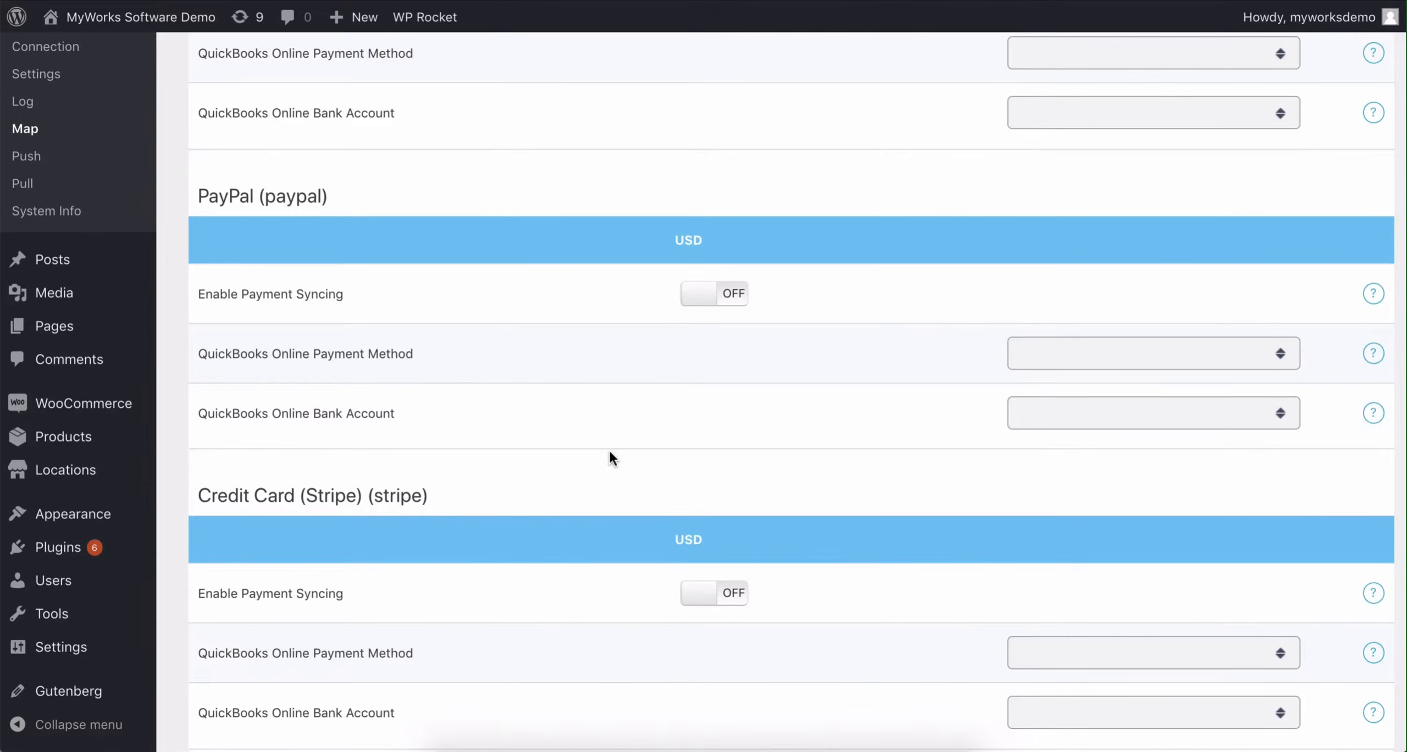
scroll(638, 476, "down", 2)
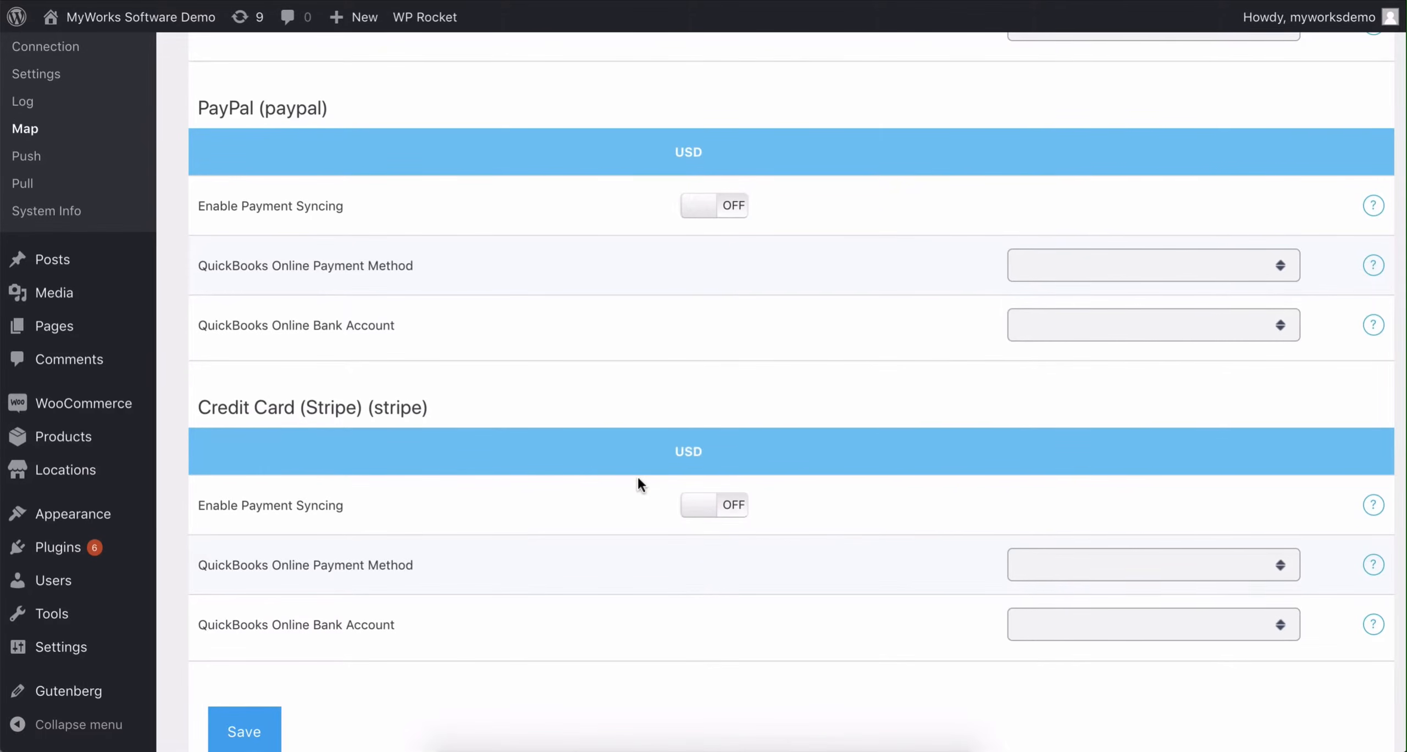
scroll(653, 560, "down", 2)
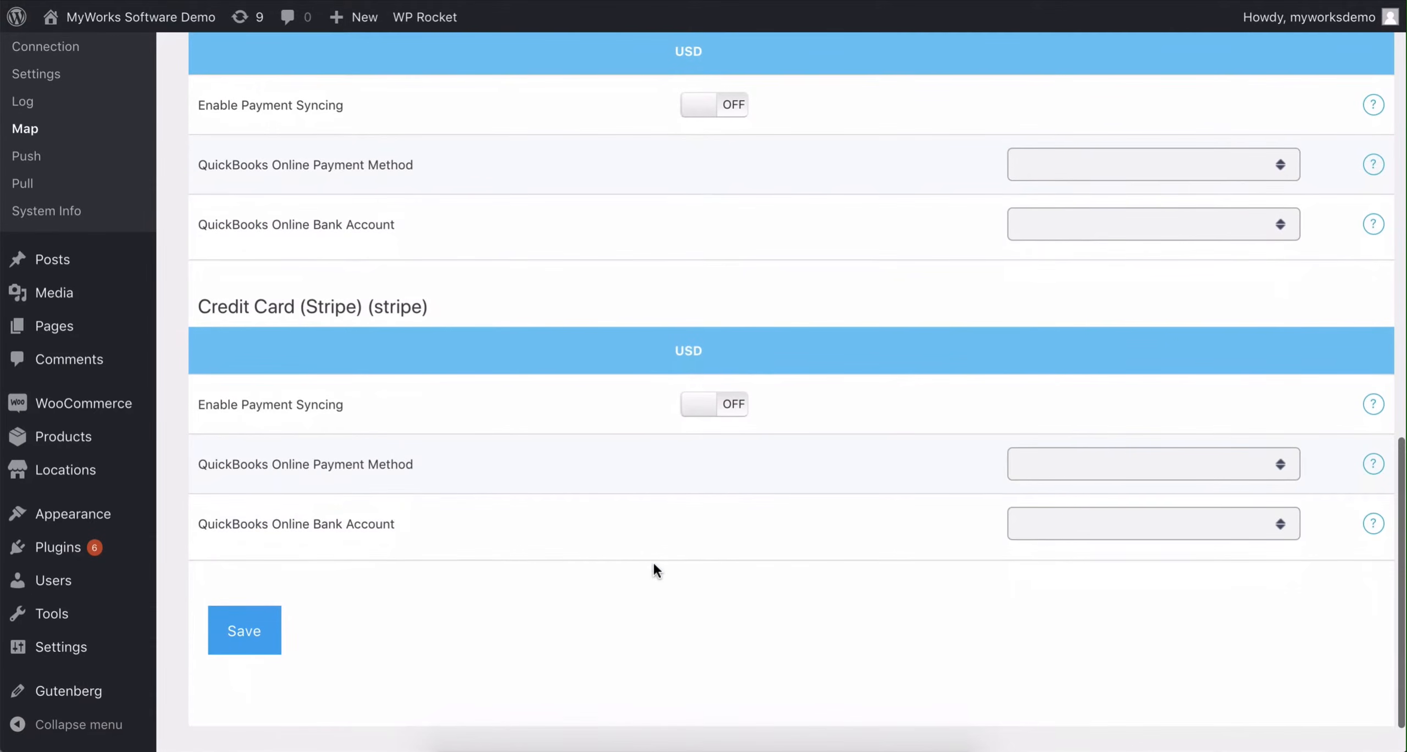
left_click(737, 410)
left_click(1138, 468)
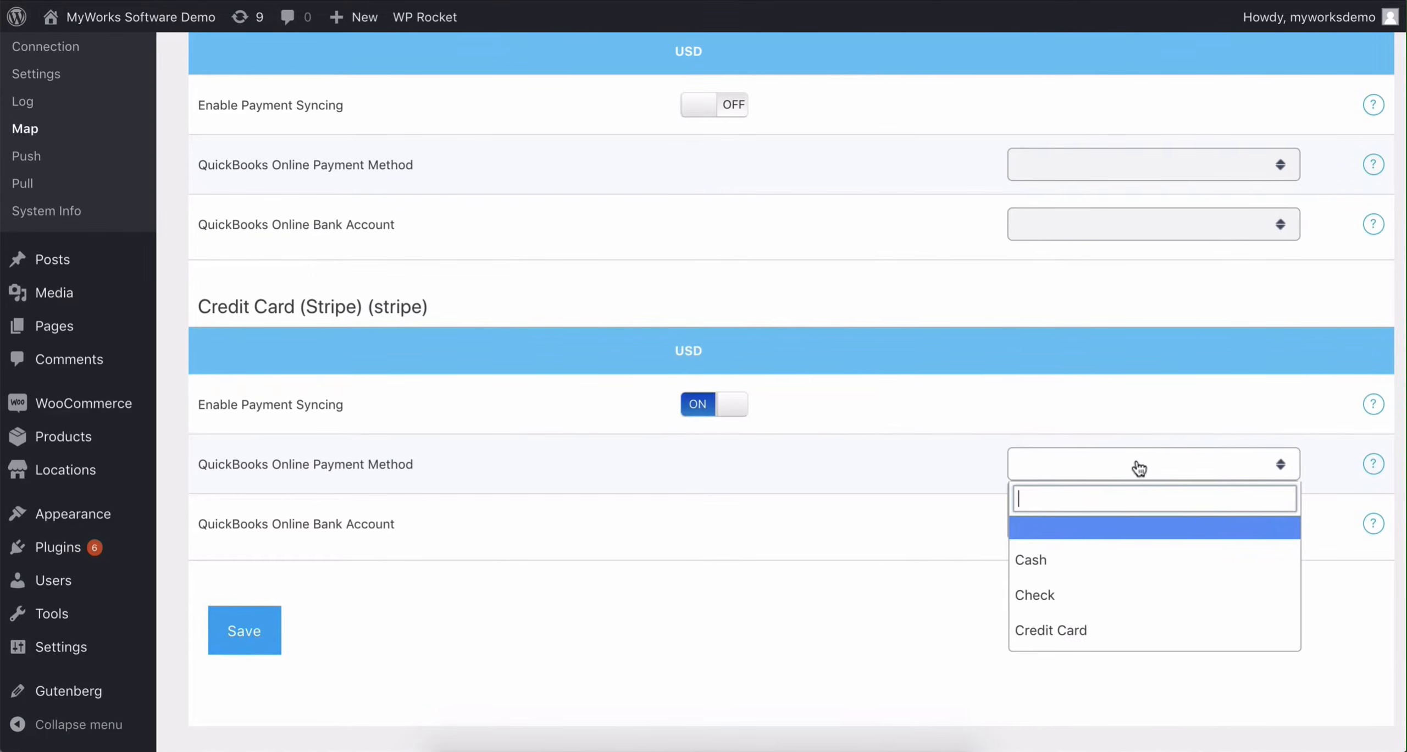
left_click(1102, 630)
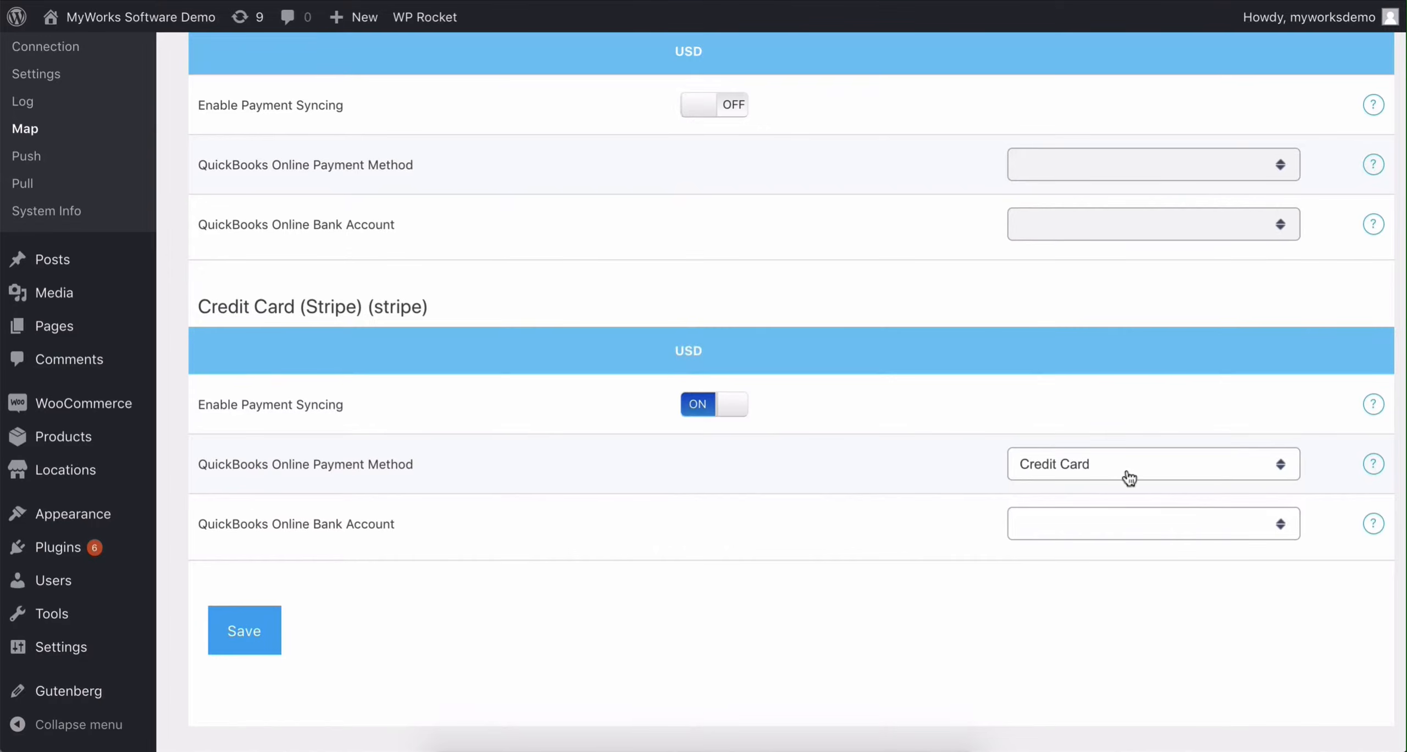
Set Stripe's QuickBooks Online bank account to Cash on hand (Bank) and save the payment method mappings
left_click(1105, 529)
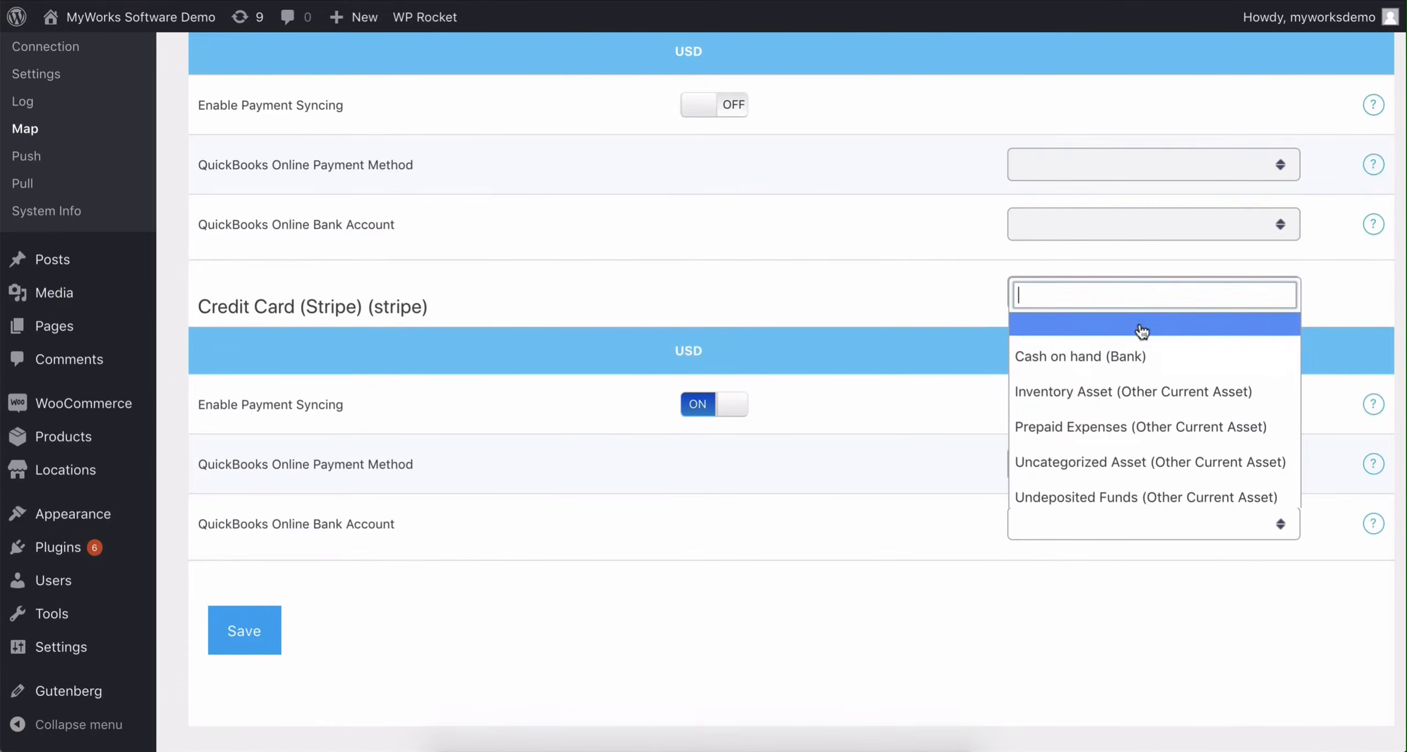
left_click(1129, 357)
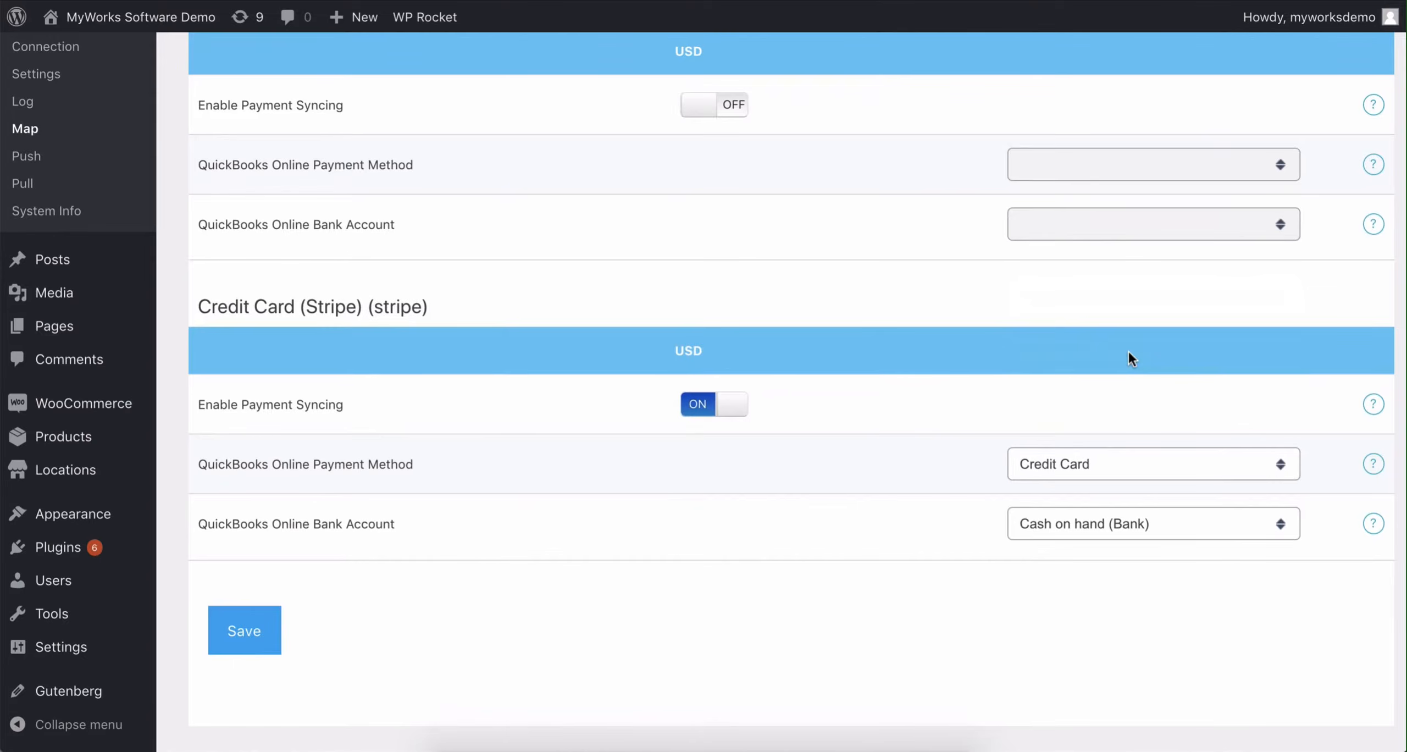
left_click(254, 621)
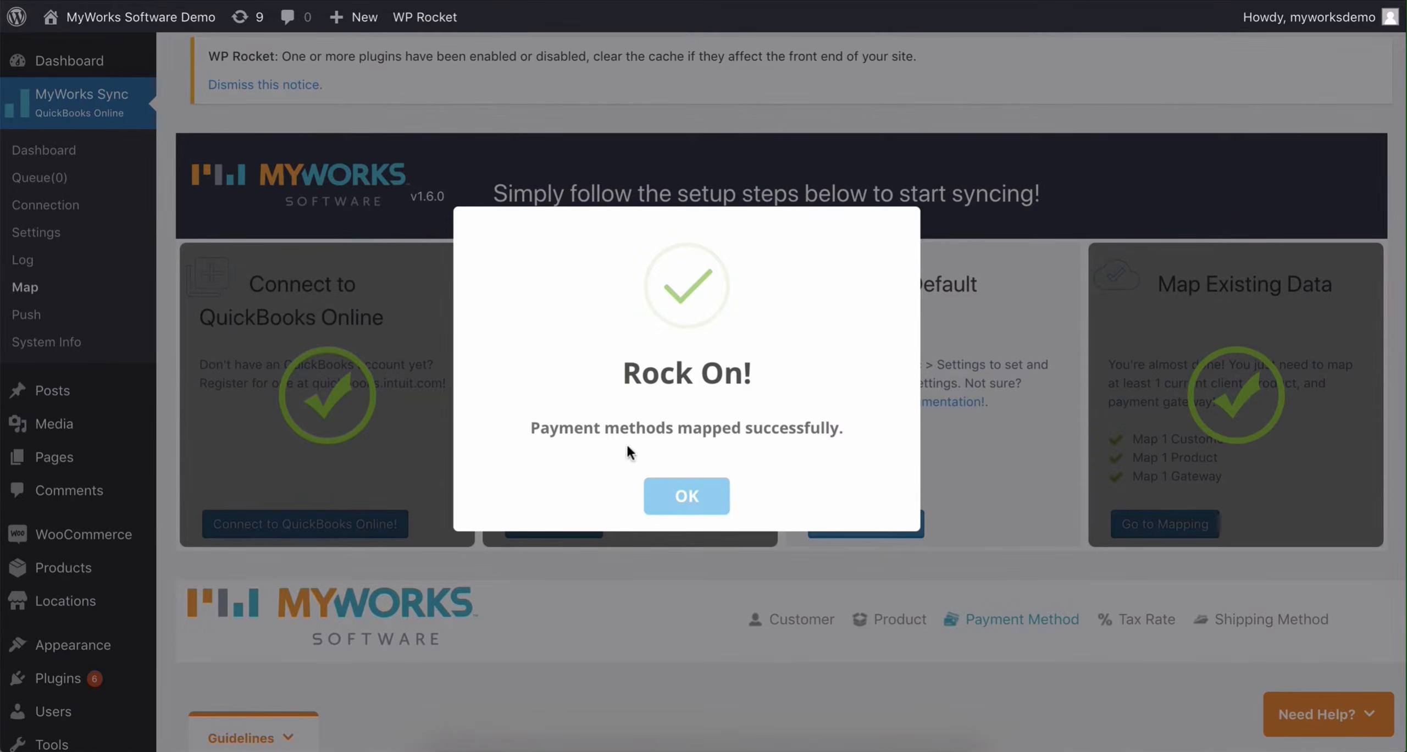
left_click(676, 495)
Show the advanced payment mapping options and bring up those of the Credit Card (Stripe) gateway
scroll(668, 486, "down", 5)
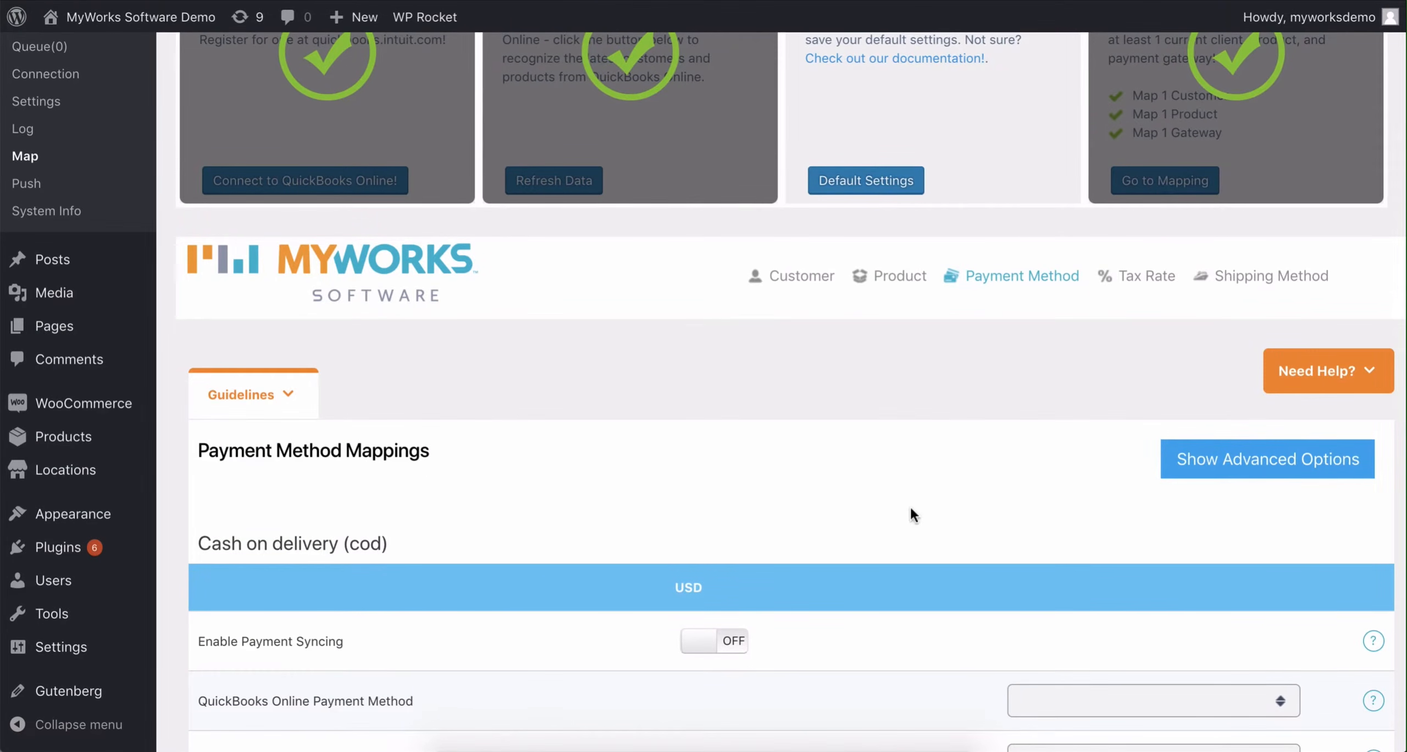
scroll(910, 509, "down", 2)
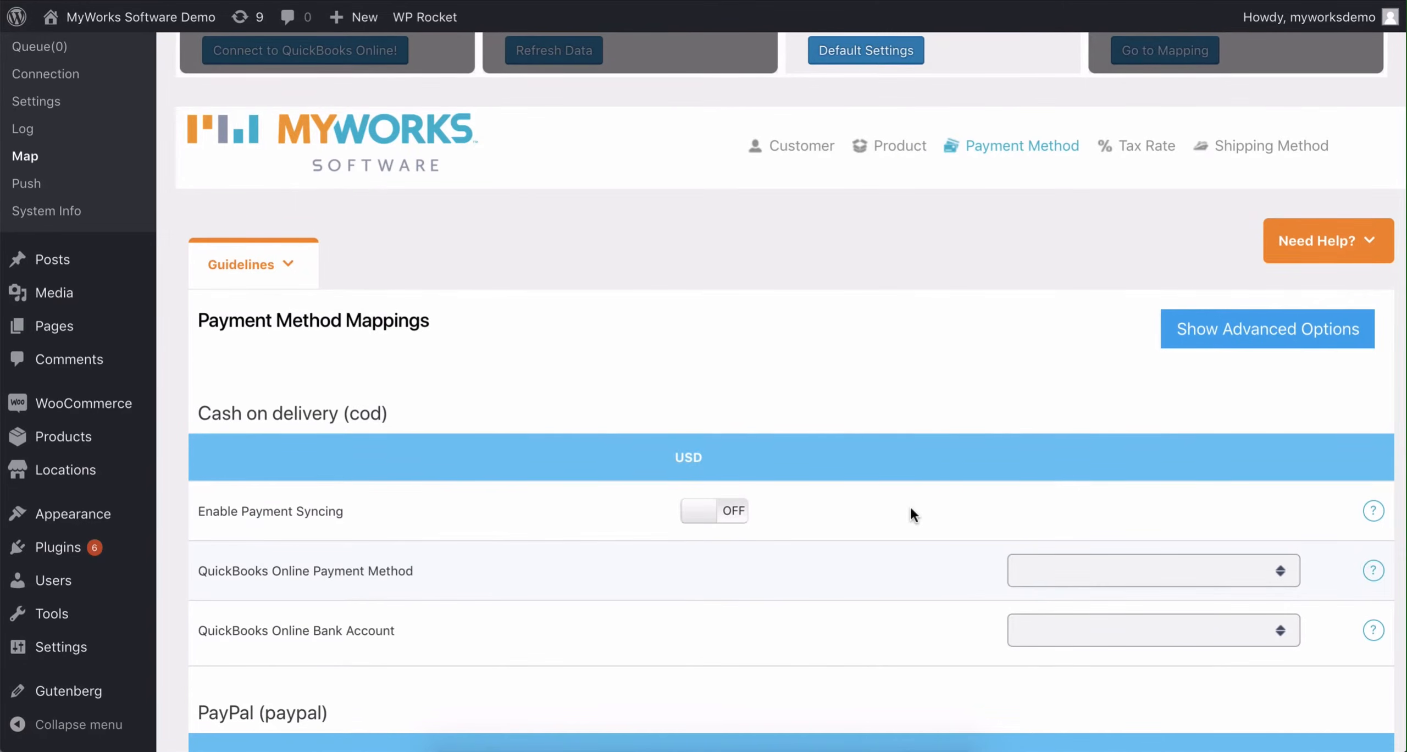
left_click(1205, 331)
scroll(918, 449, "down", 11)
scroll(919, 450, "up", 4)
scroll(919, 453, "down", 10)
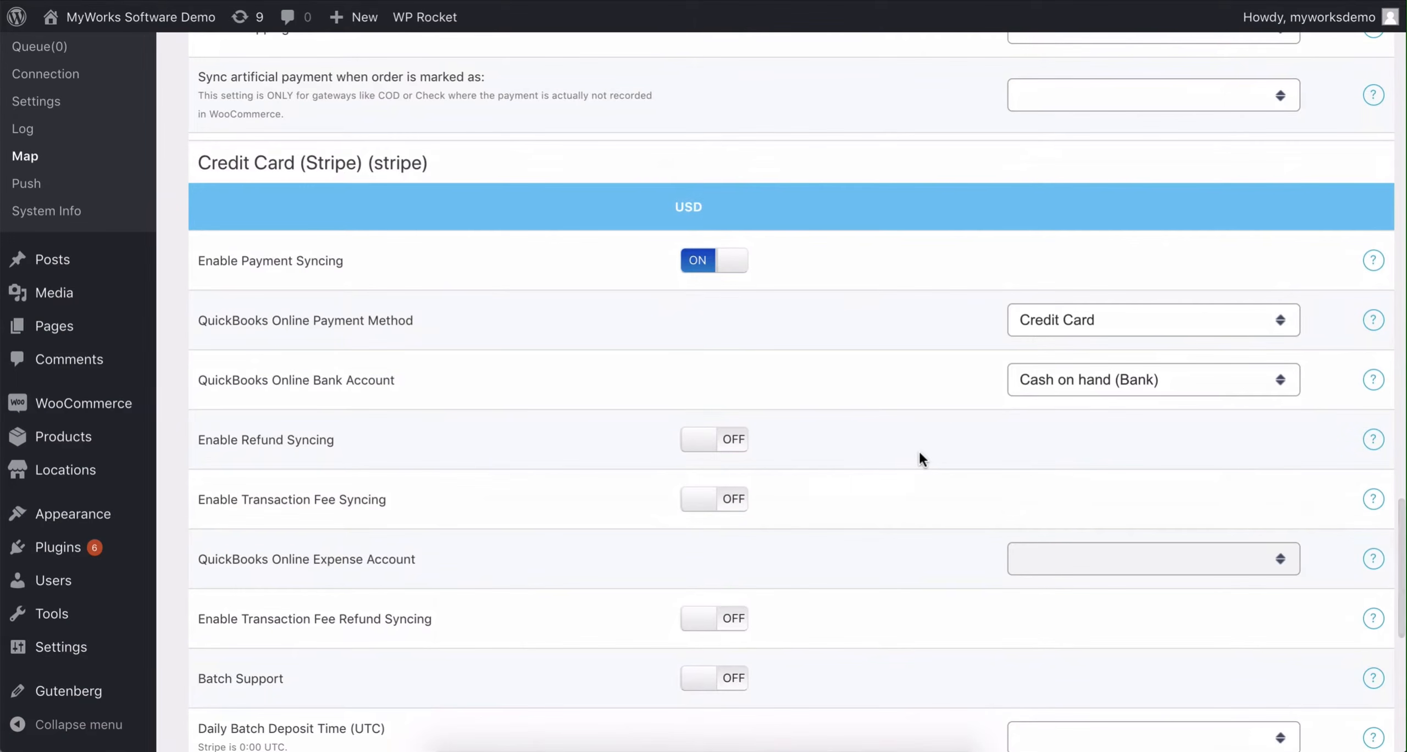
scroll(919, 453, "down", 2)
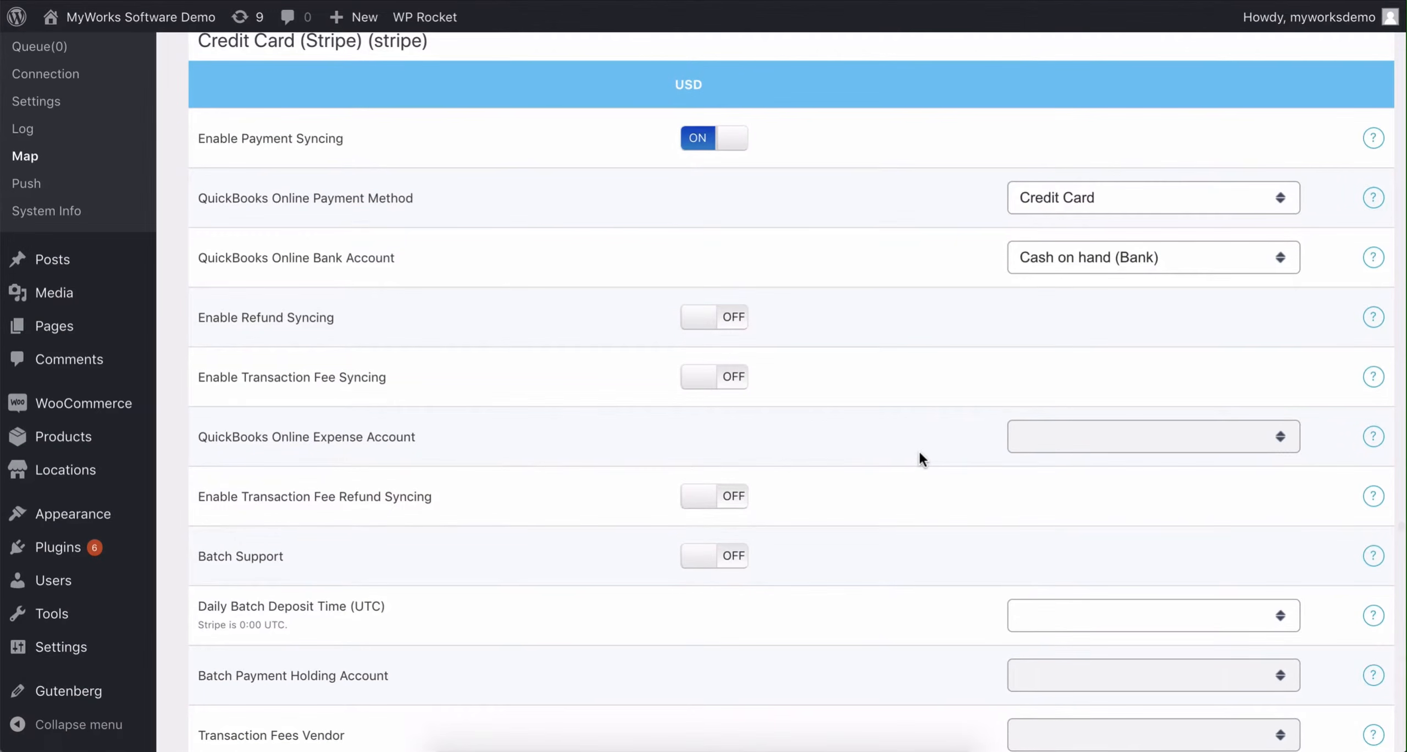
Enable batch support for Stripe and set the daily batch deposit time (UTC) to 00:00
scroll(919, 452, "up", 1)
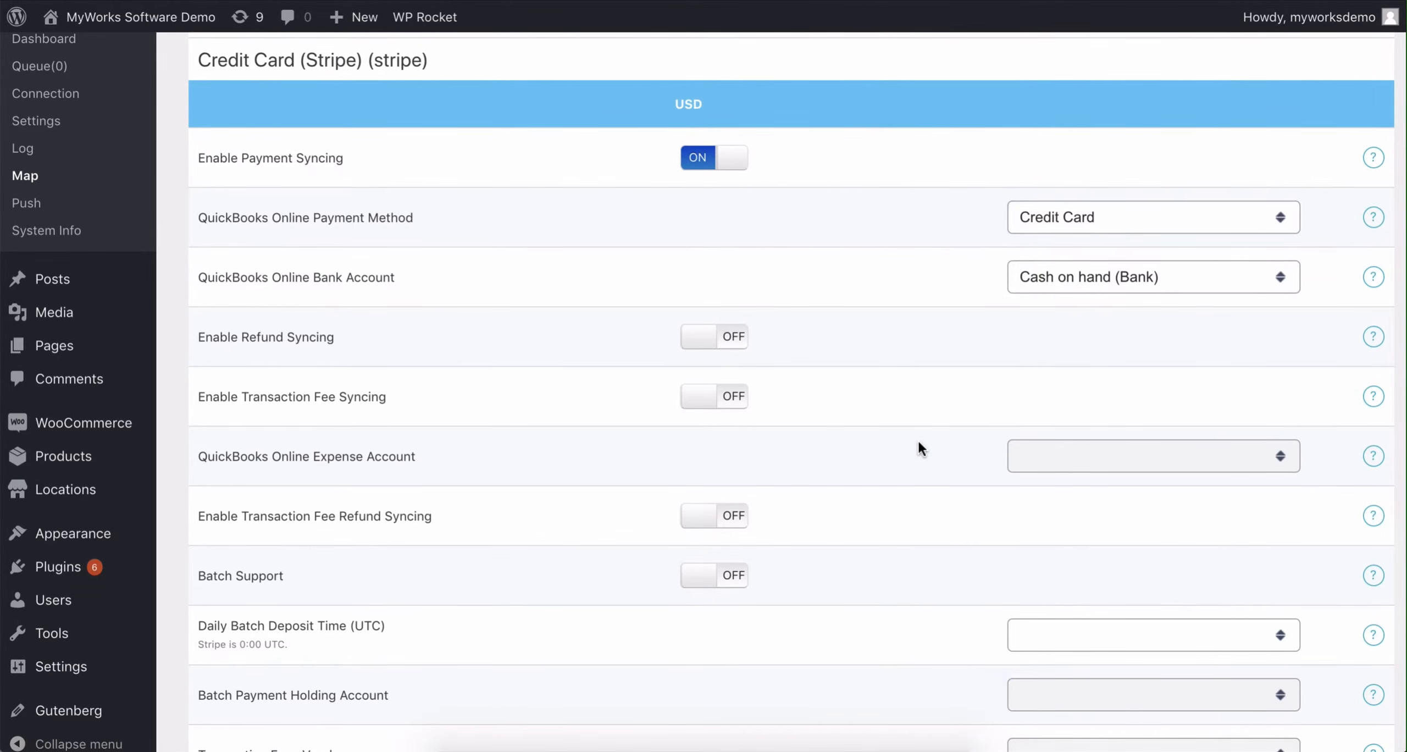
scroll(917, 441, "down", 2)
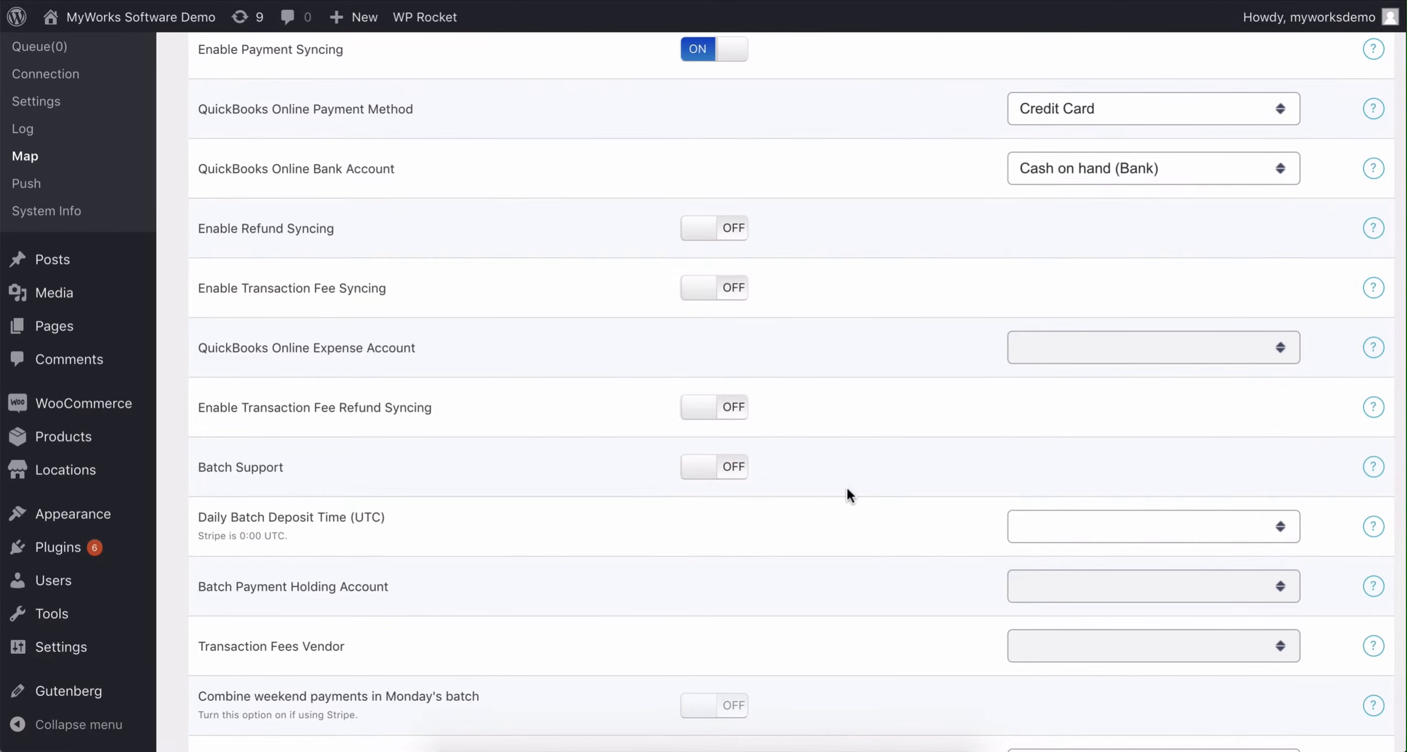
left_click(738, 468)
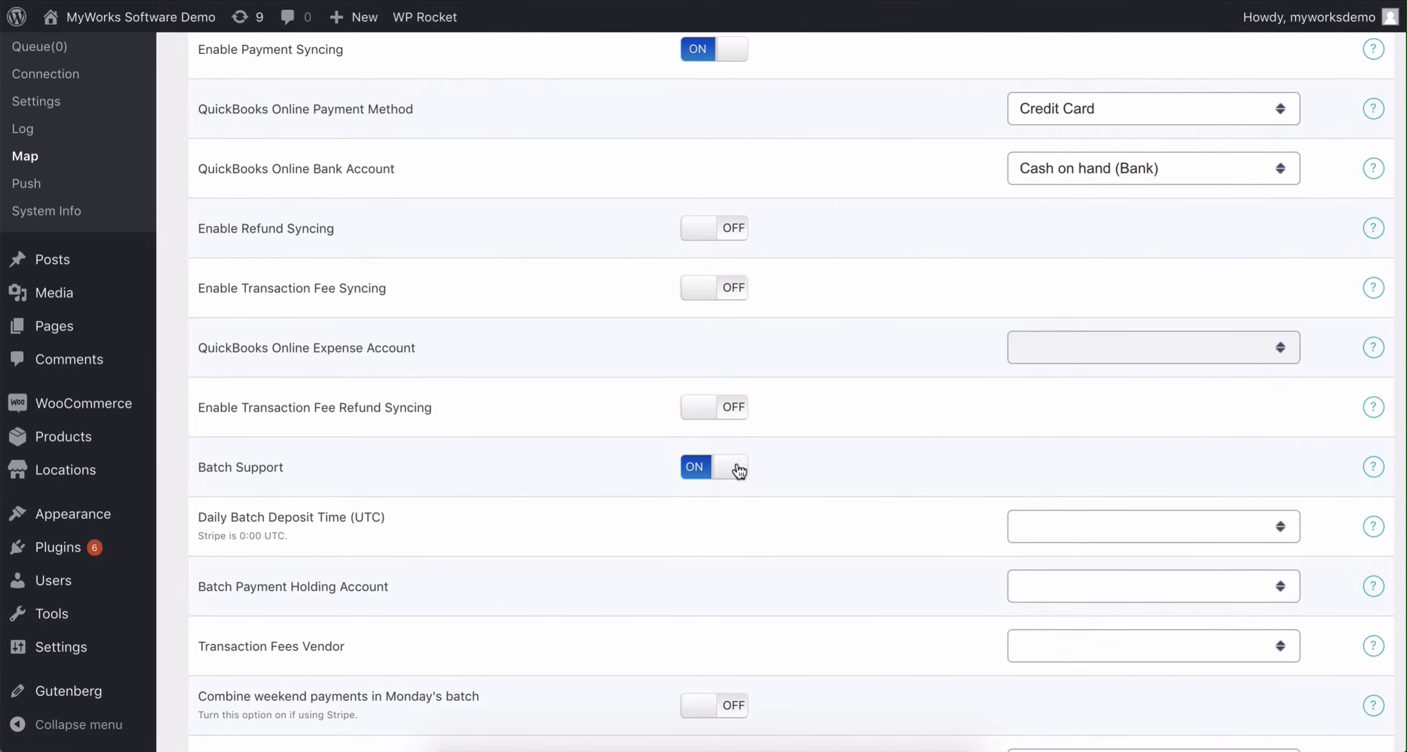
left_click(1062, 526)
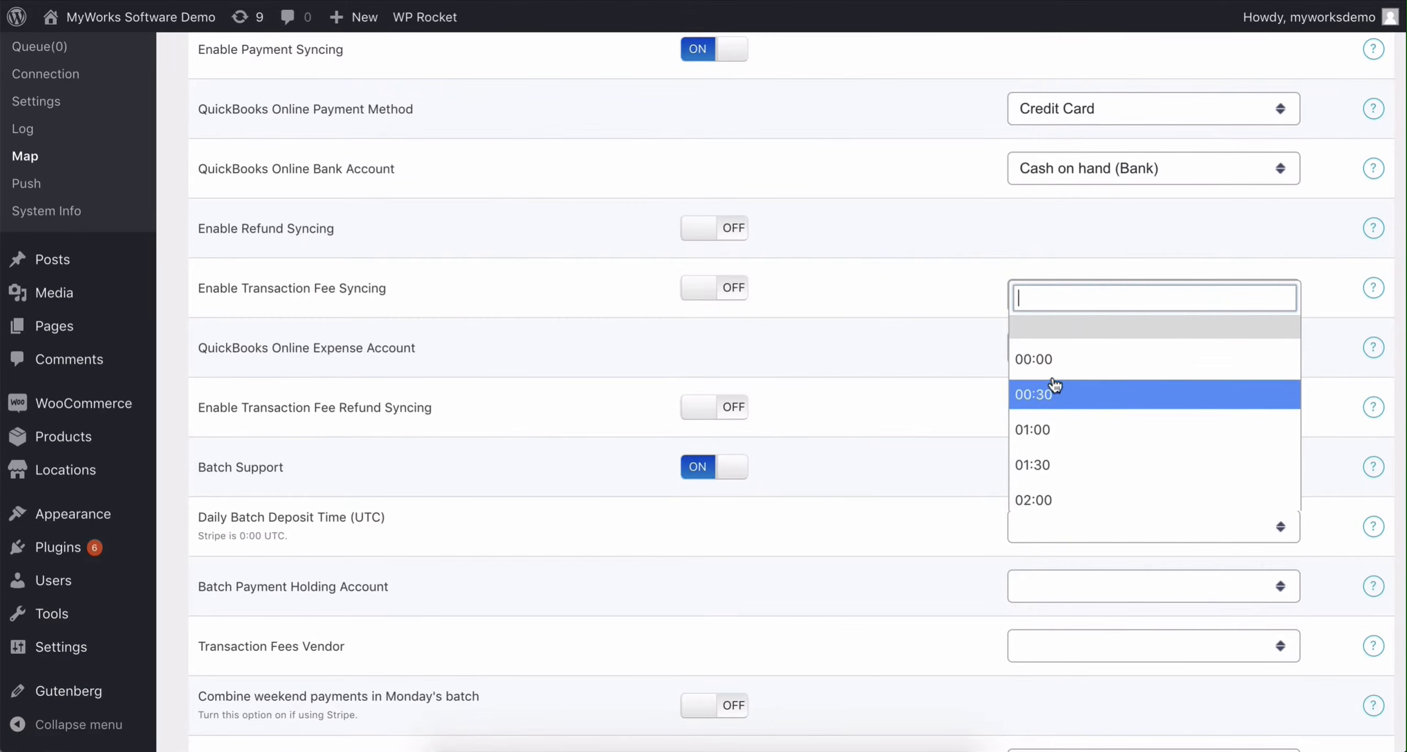
left_click(1051, 363)
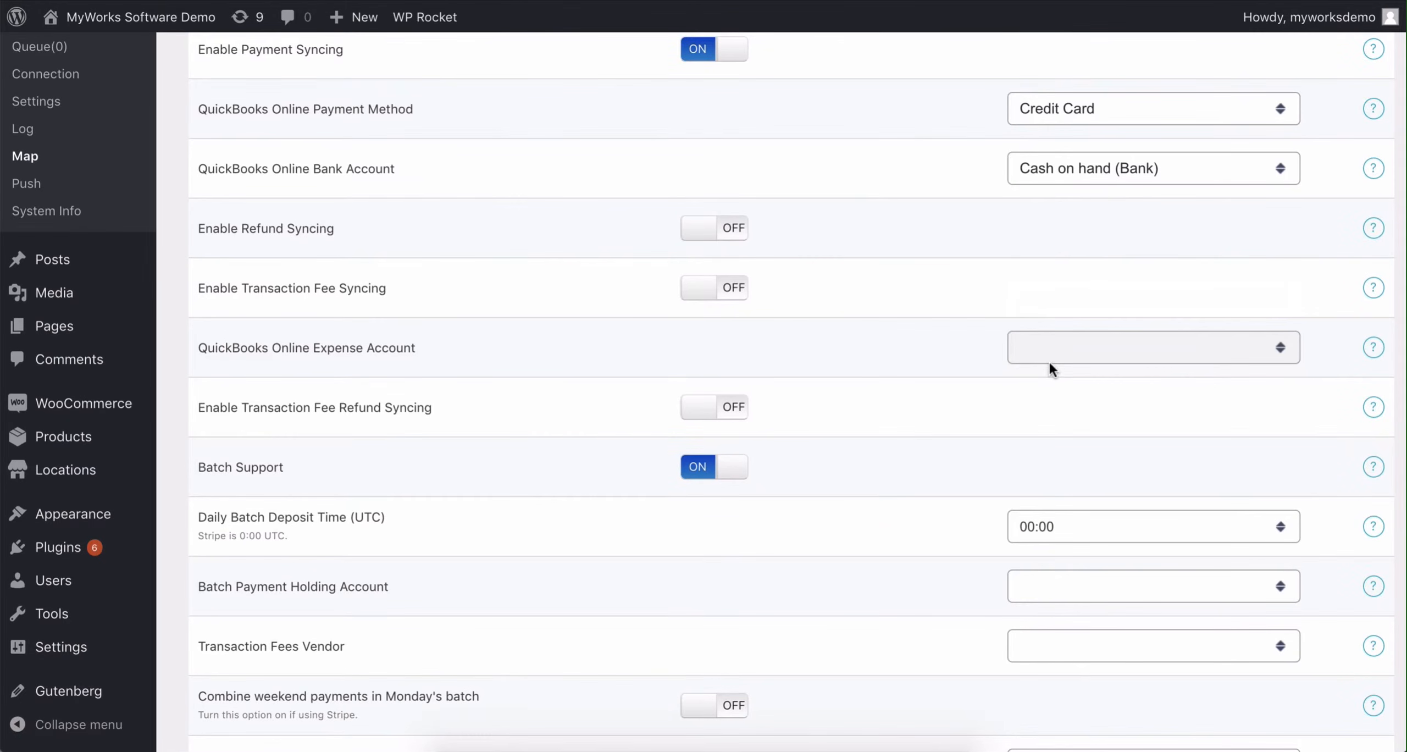
Set Stripe's batch payment holding account to Undeposited Funds (Other Current Asset) and enable combining weekend payments in Monday's batch
scroll(842, 517, "down", 1)
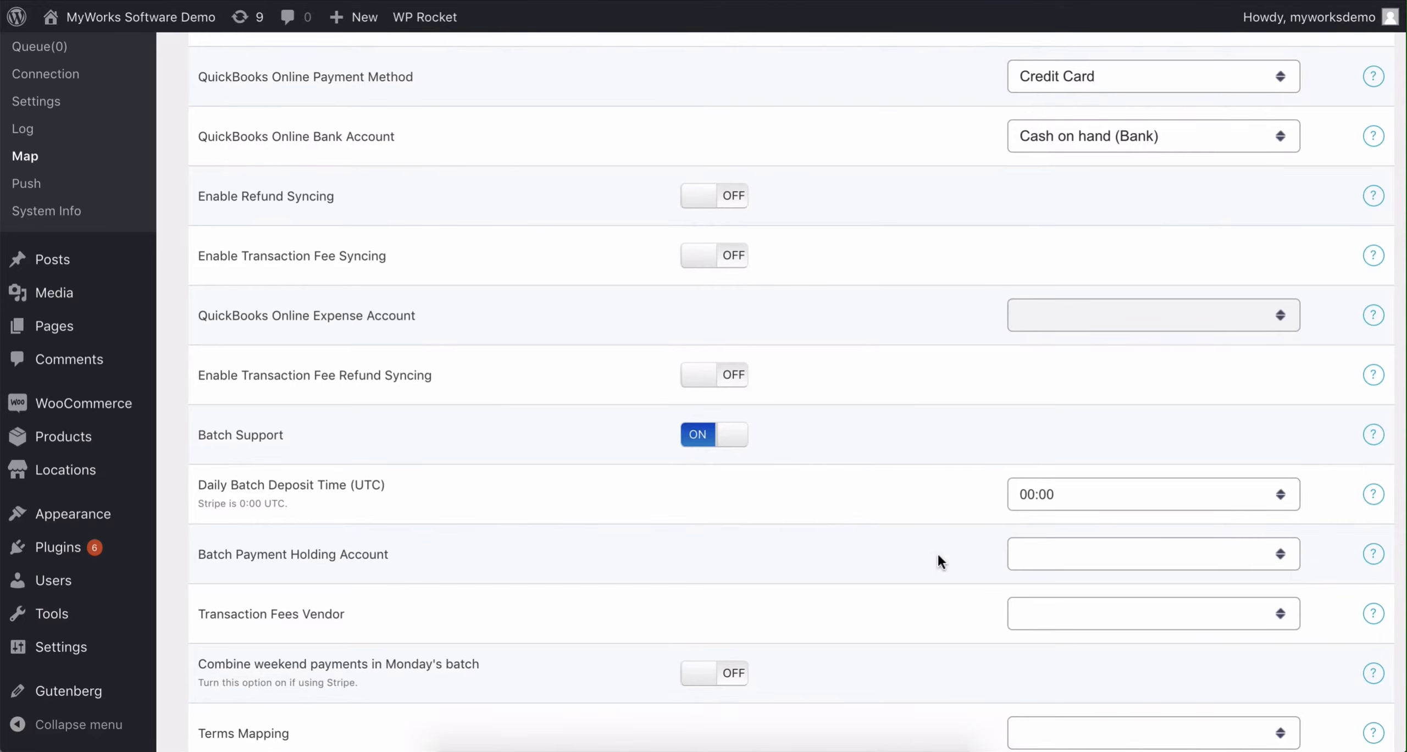
left_click(1066, 563)
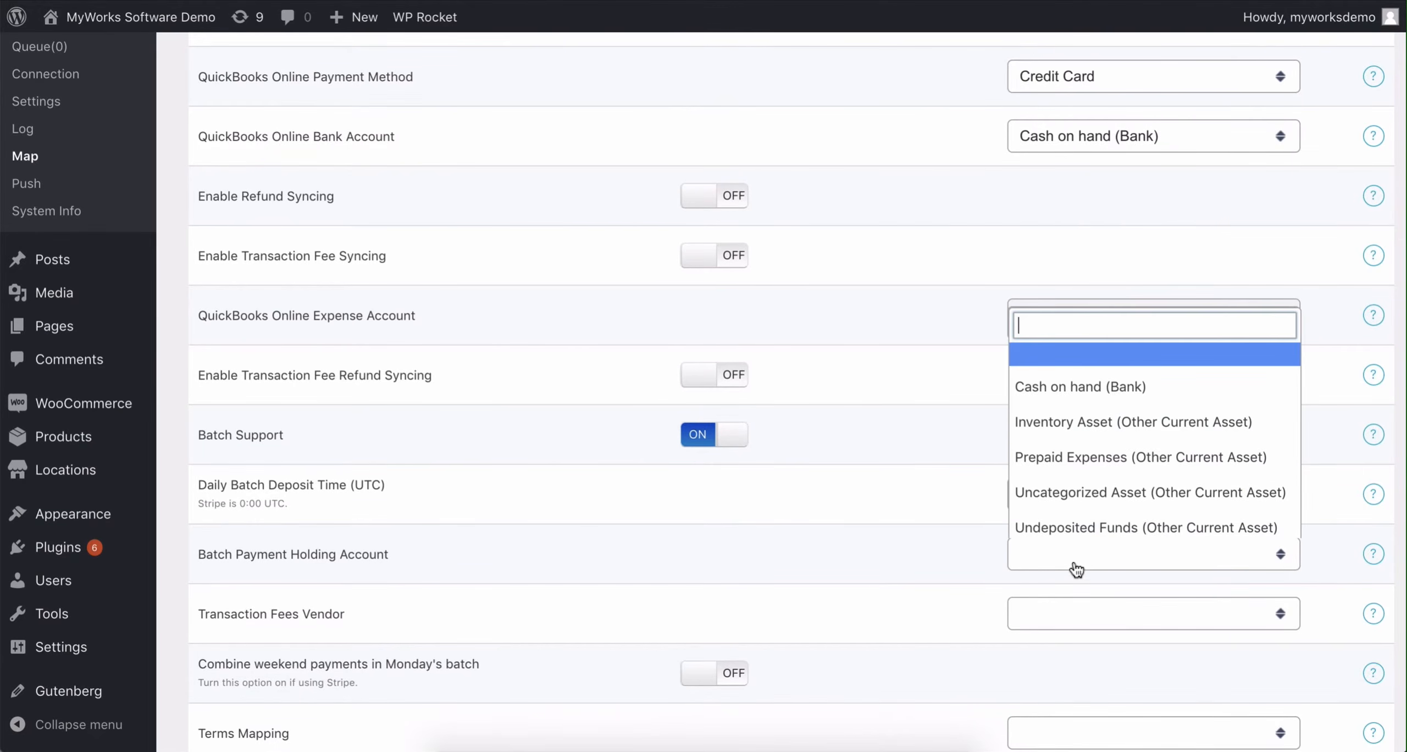
left_click(1094, 526)
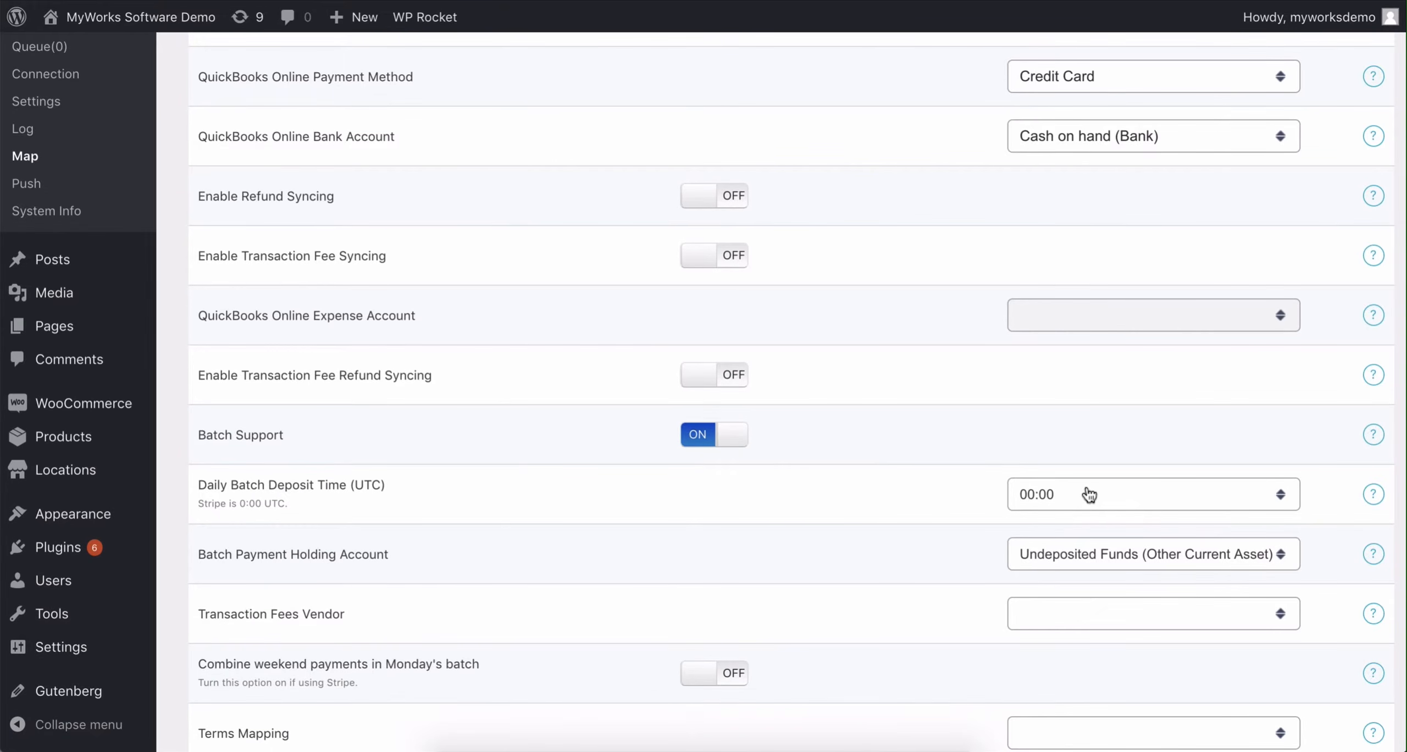
scroll(905, 538, "down", 4)
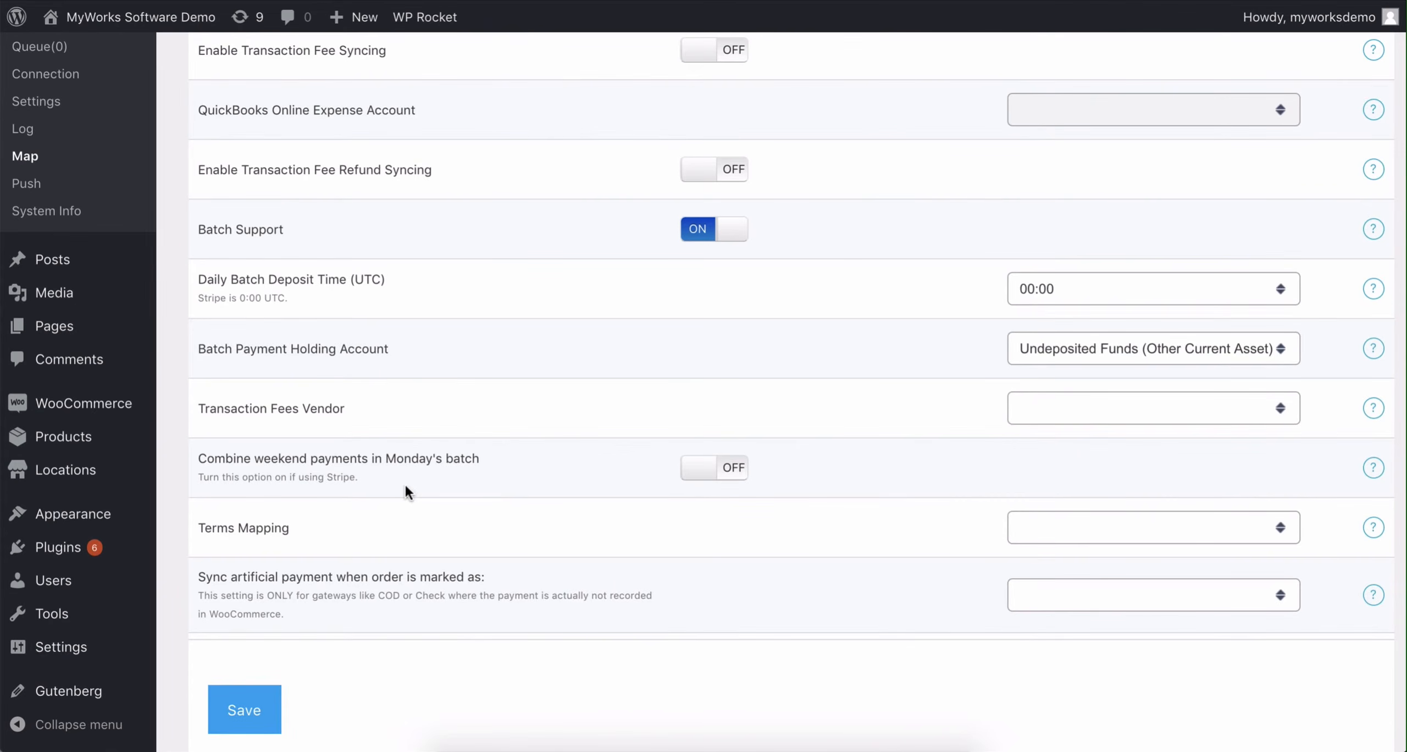
left_click(732, 474)
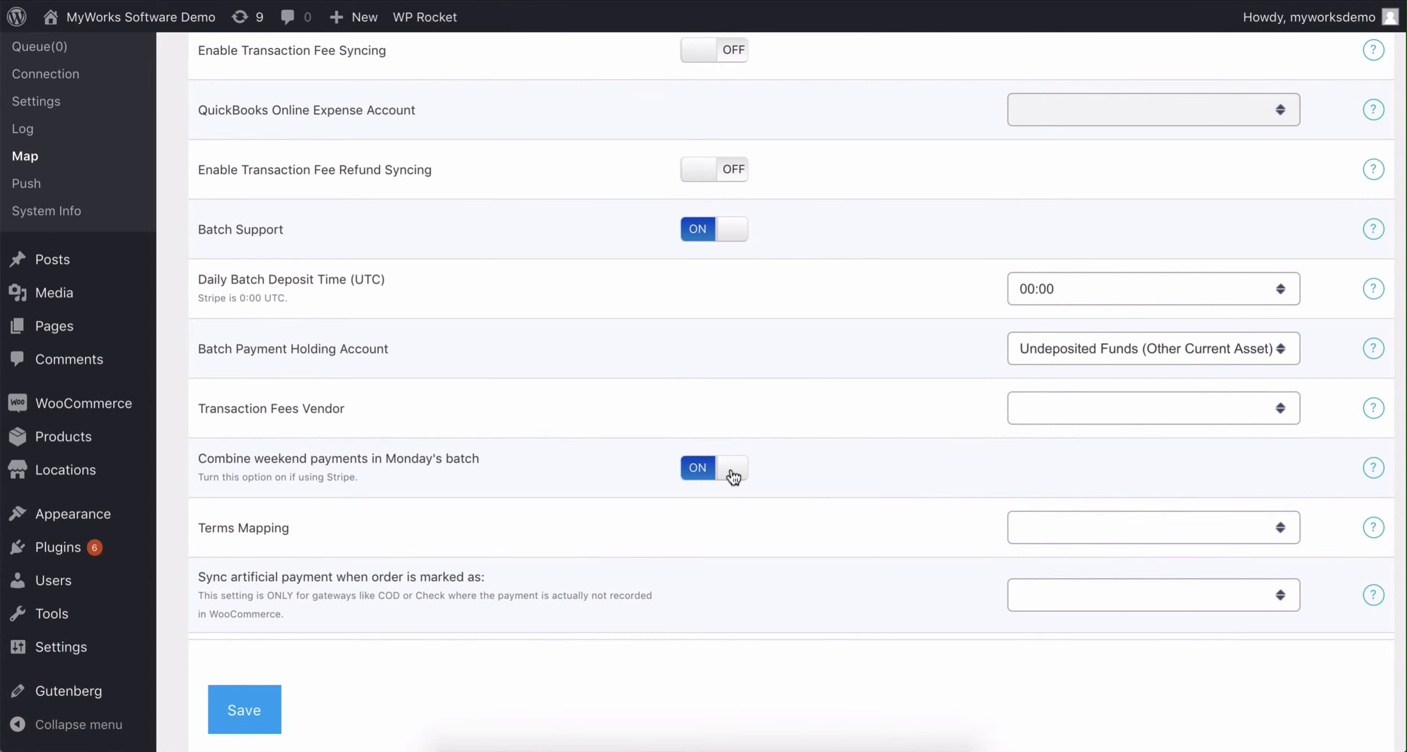
Enable transaction fee syncing for Stripe and set its QuickBooks Online expense account to Commissions & fees (Expense)
scroll(733, 476, "up", 4)
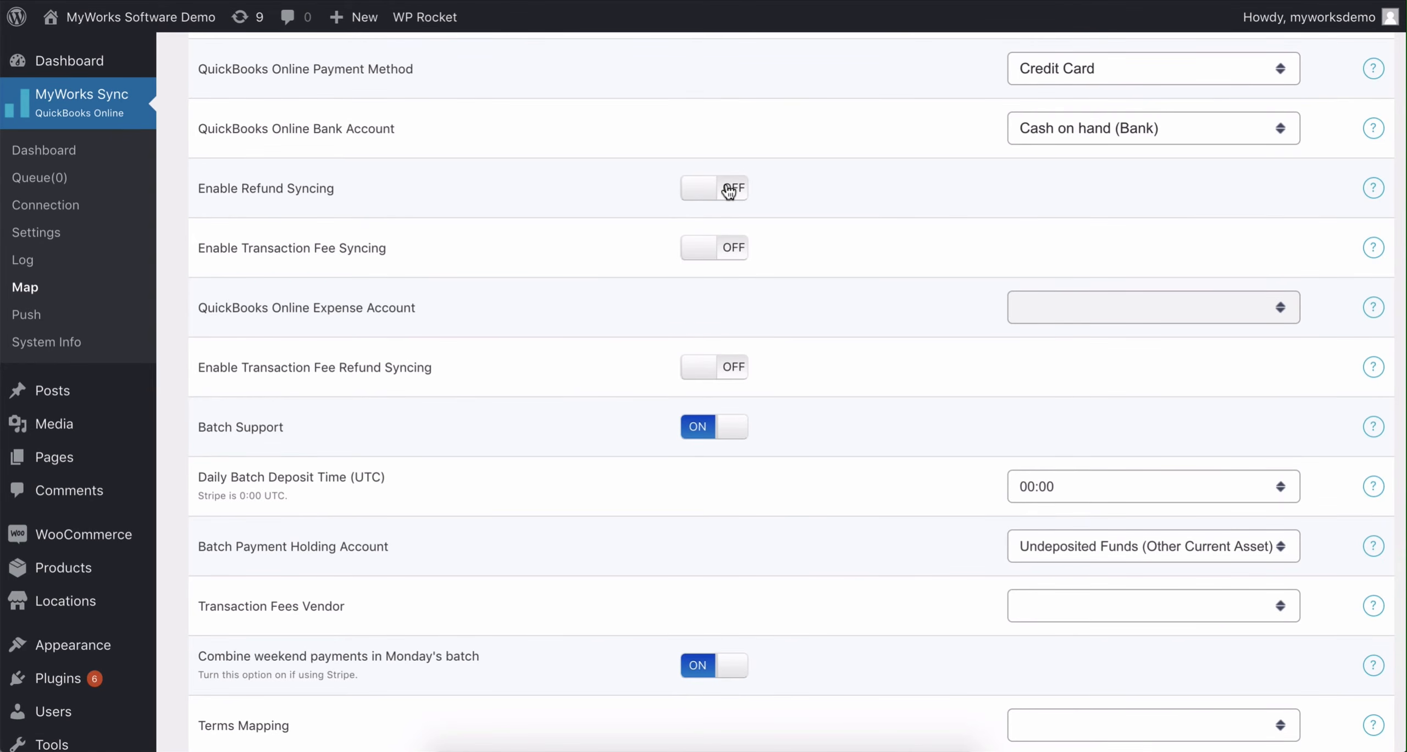
left_click(733, 253)
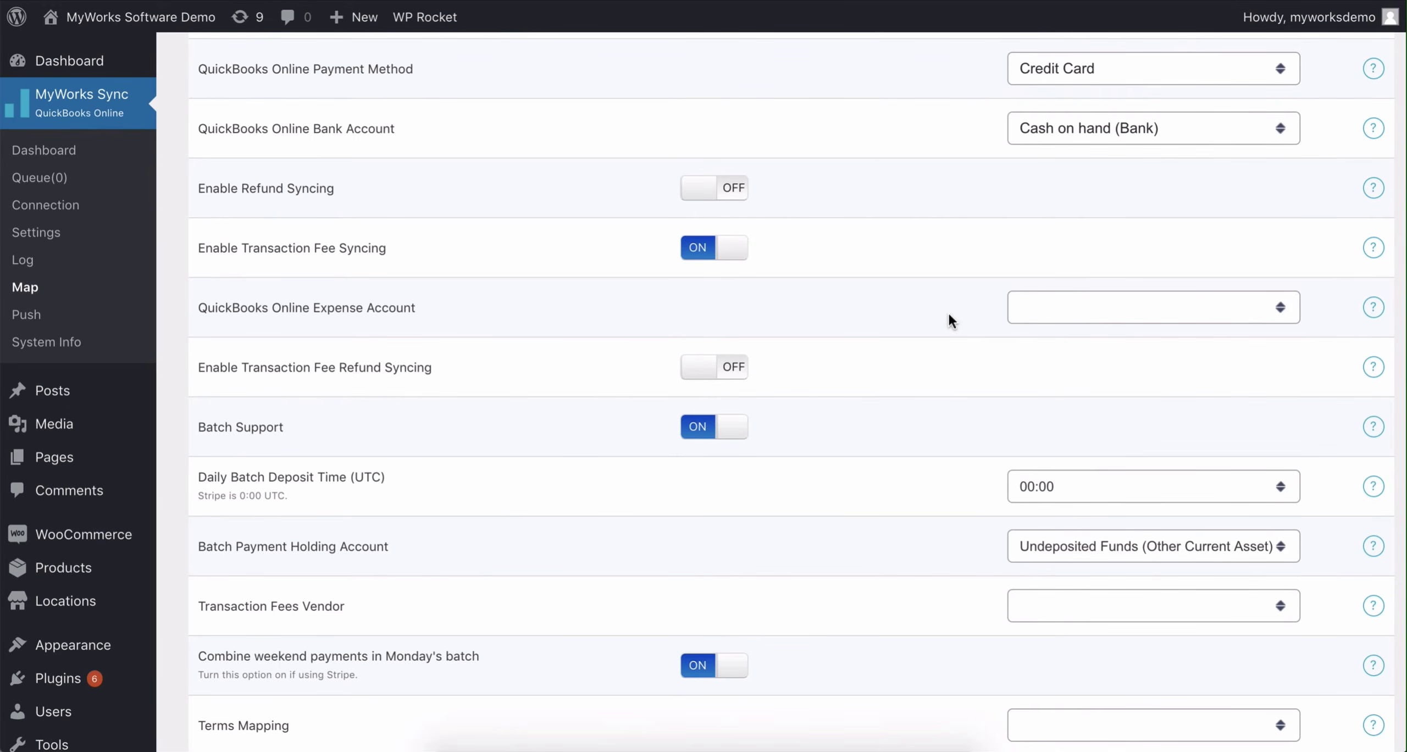
left_click(1164, 316)
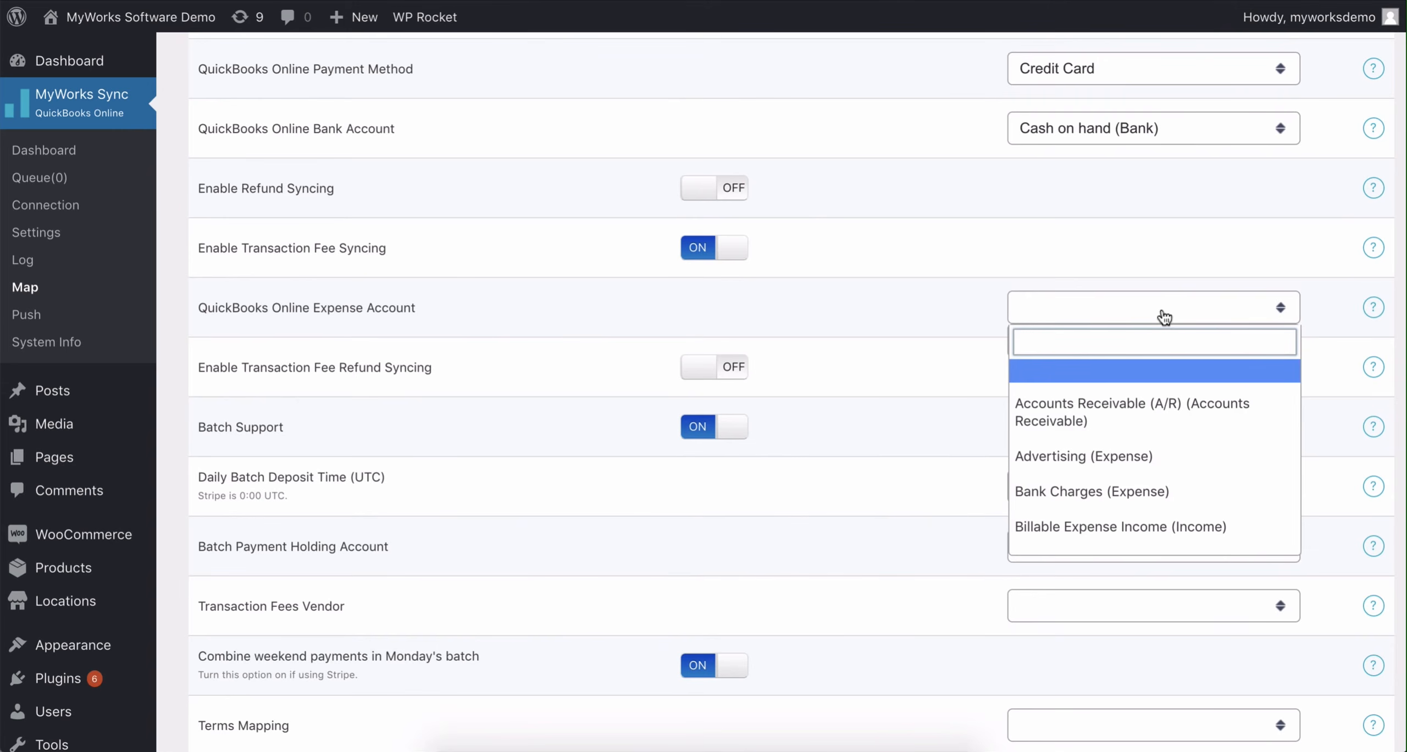
type("e")
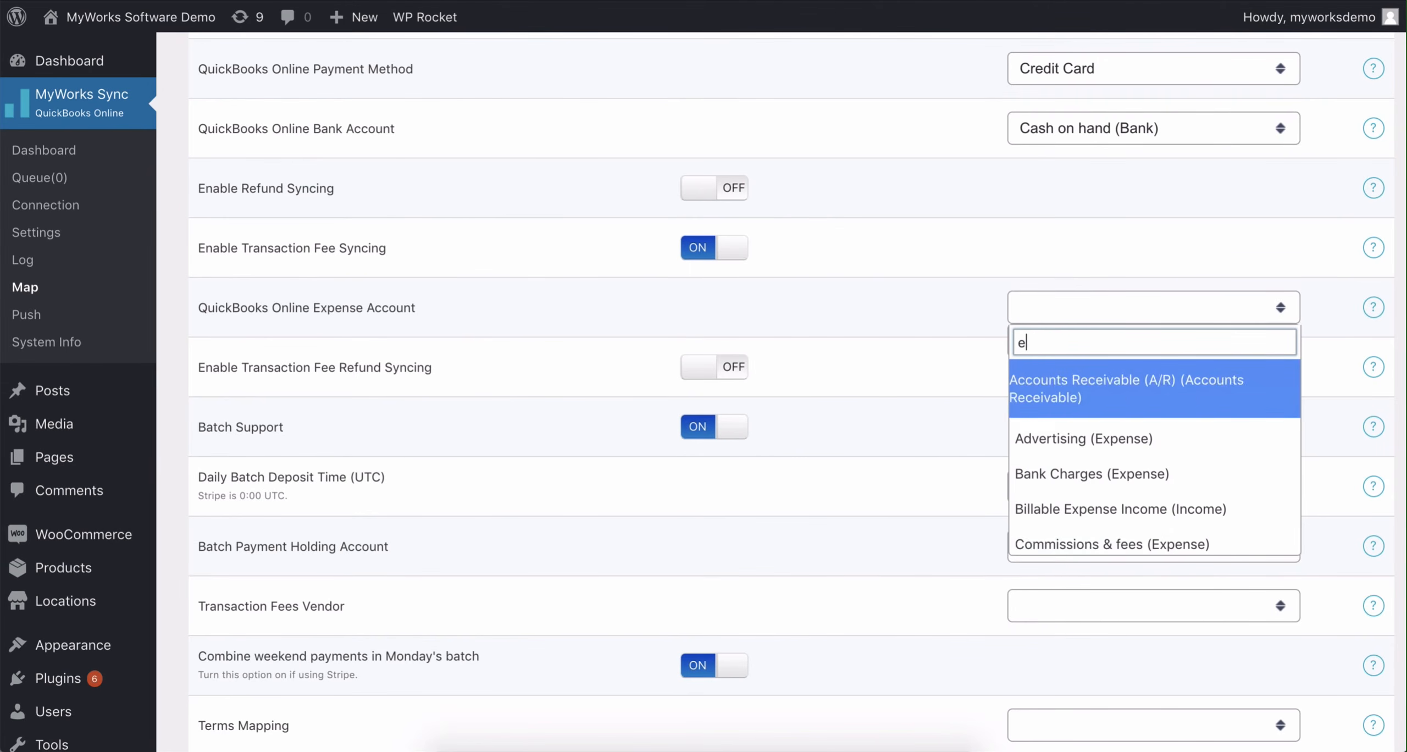
type("xp")
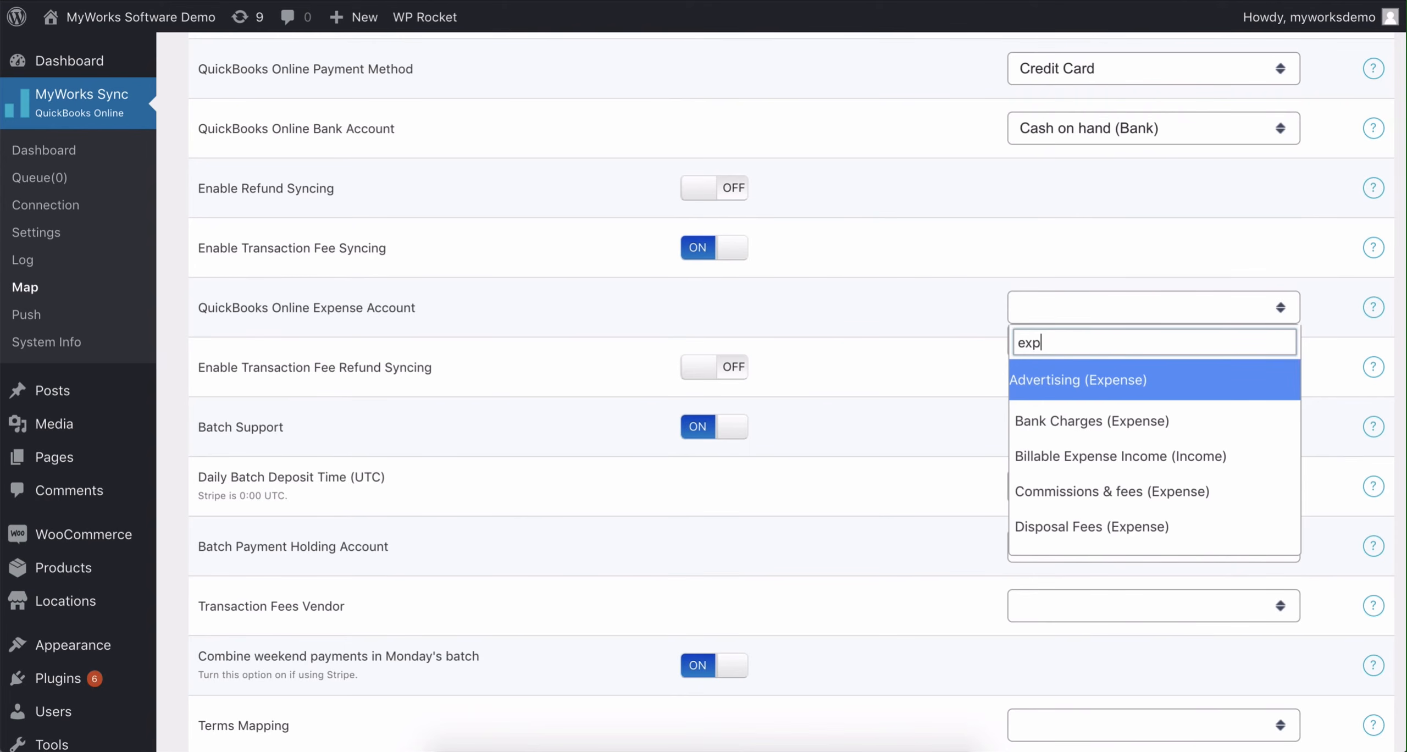
left_click(1149, 492)
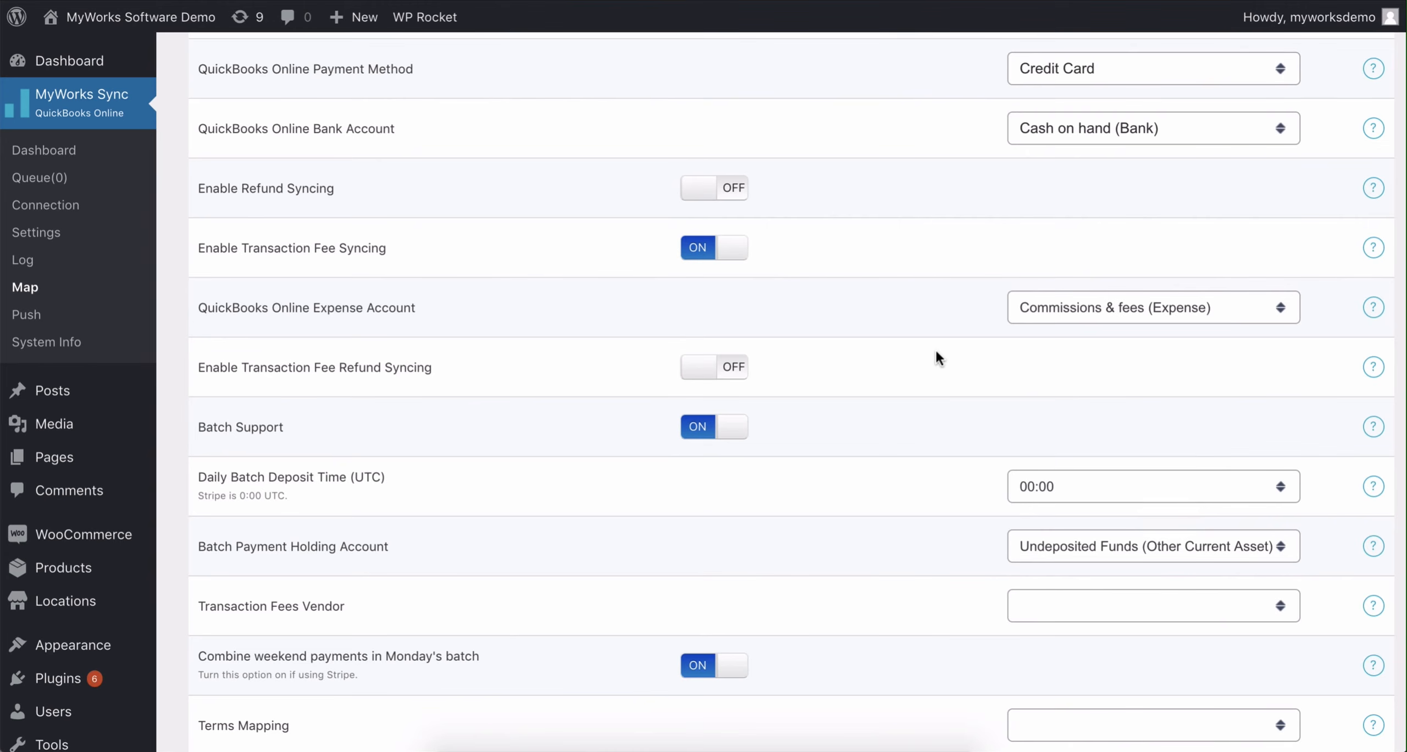
Enable refund syncing and transaction fee refund syncing for Stripe, and save the payment method mappings
left_click(743, 186)
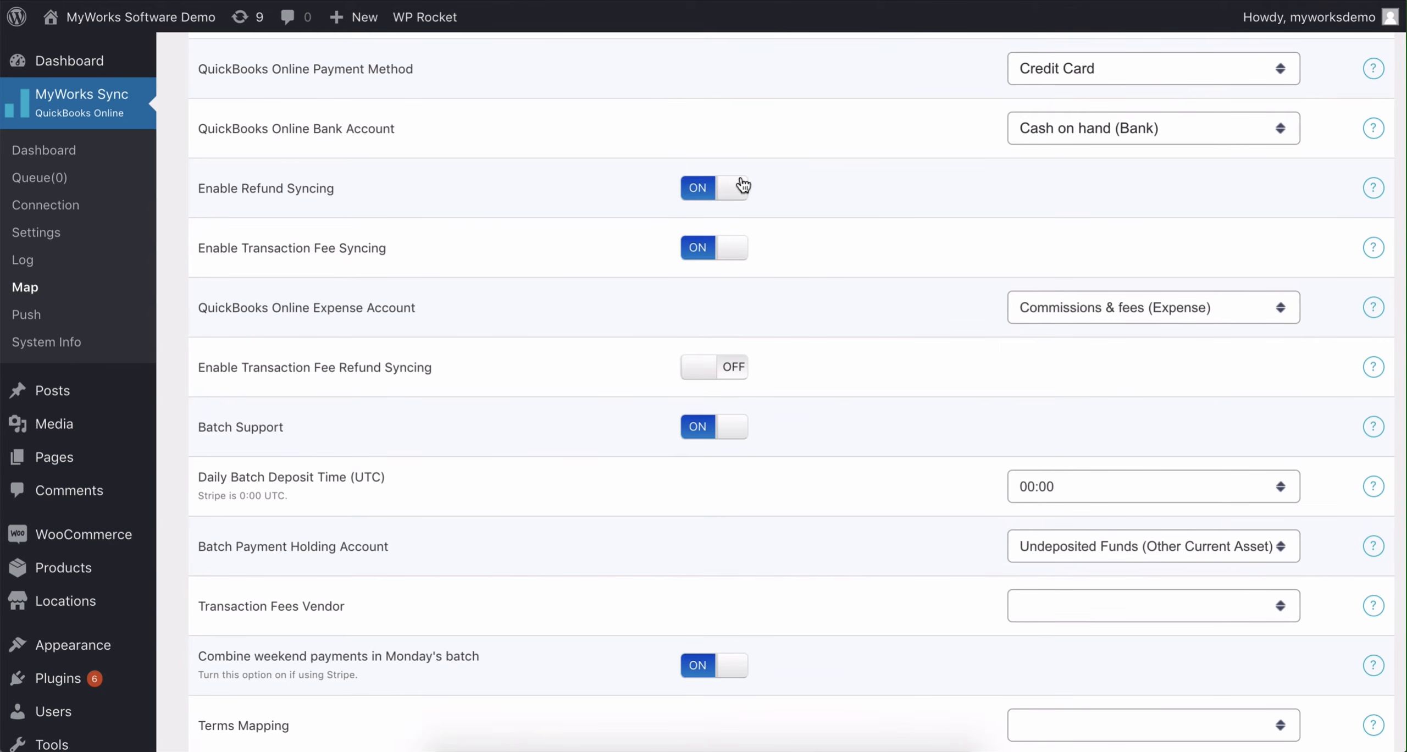
left_click(738, 366)
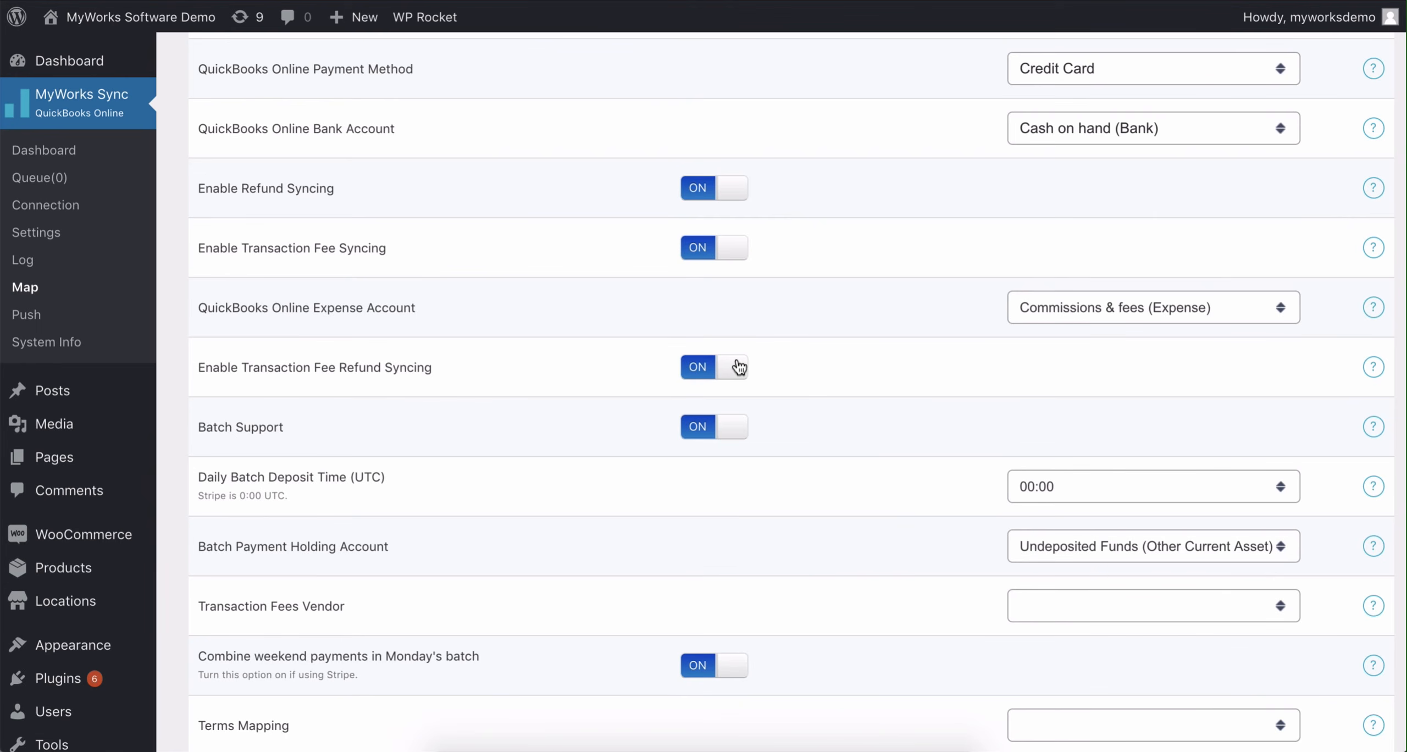
scroll(736, 366, "down", 5)
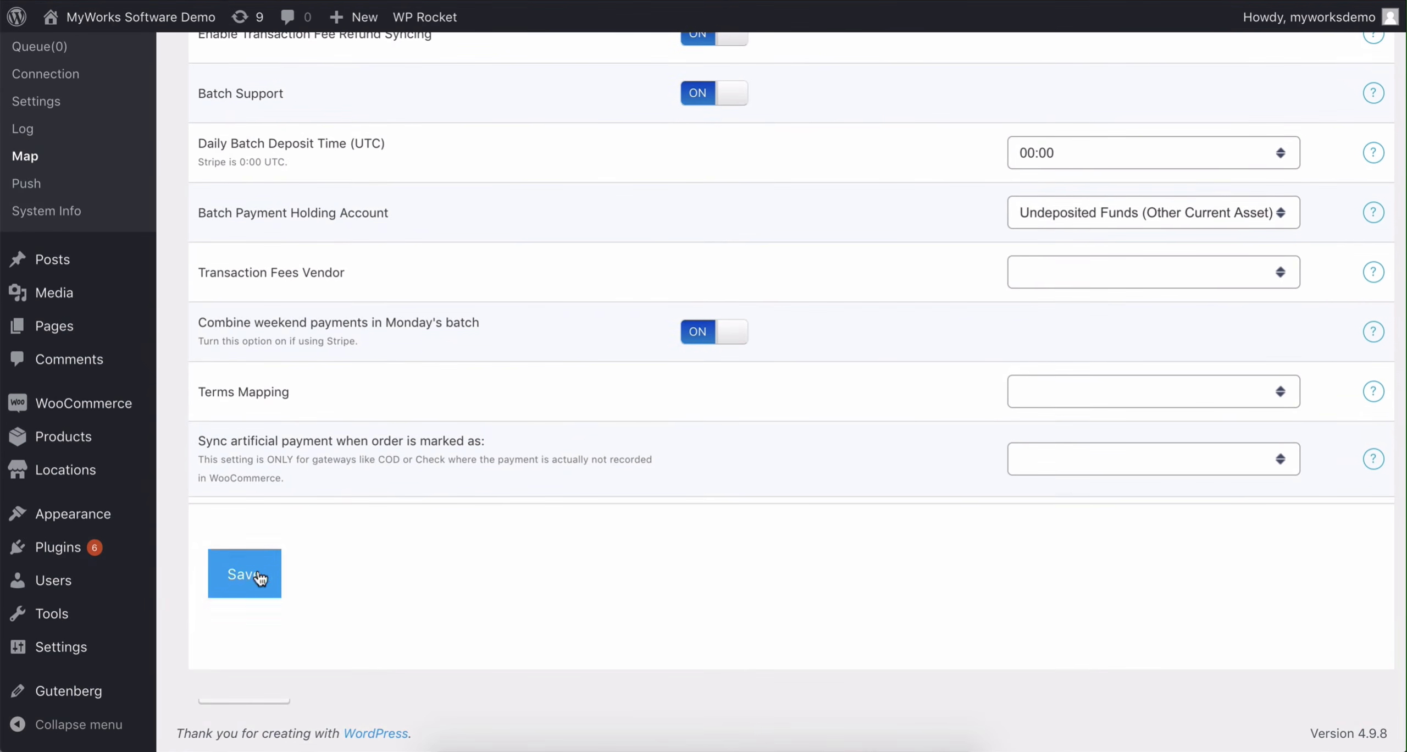
left_click(244, 573)
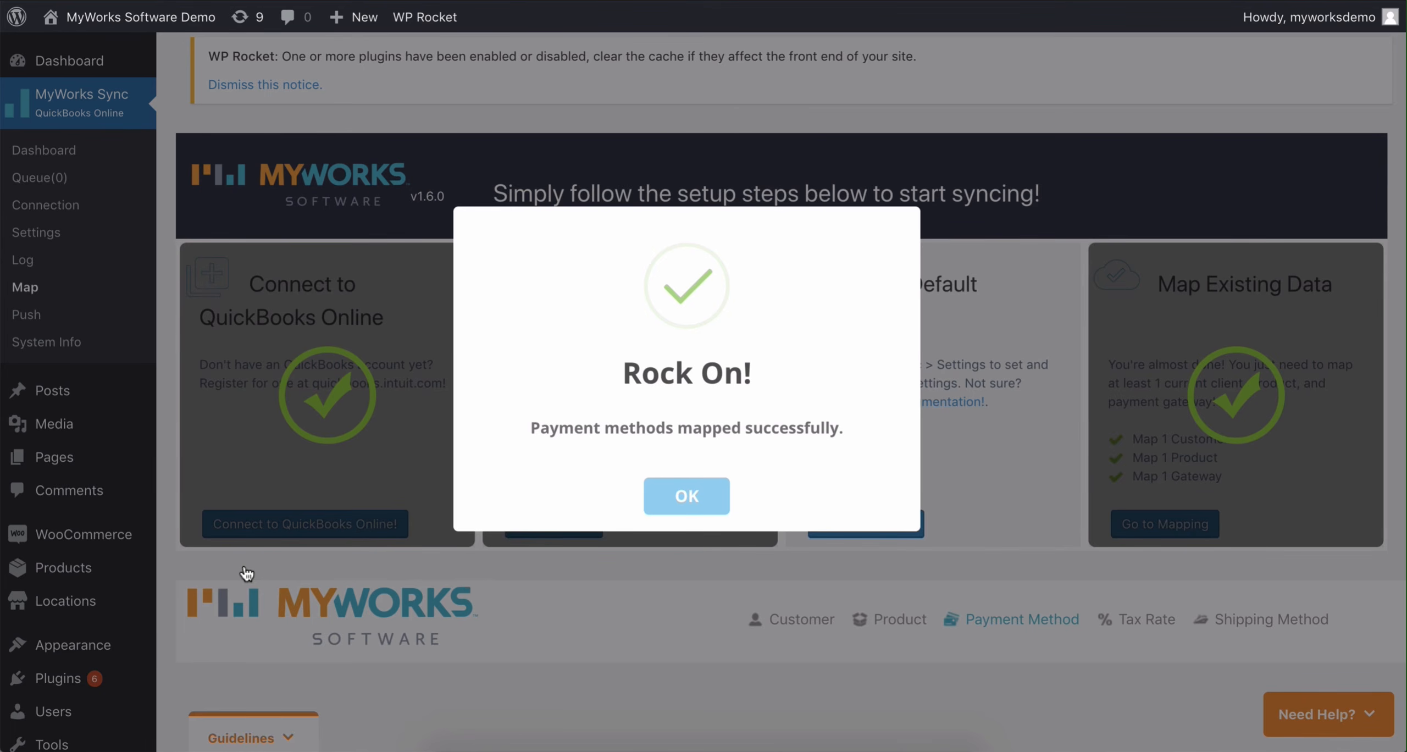
left_click(686, 494)
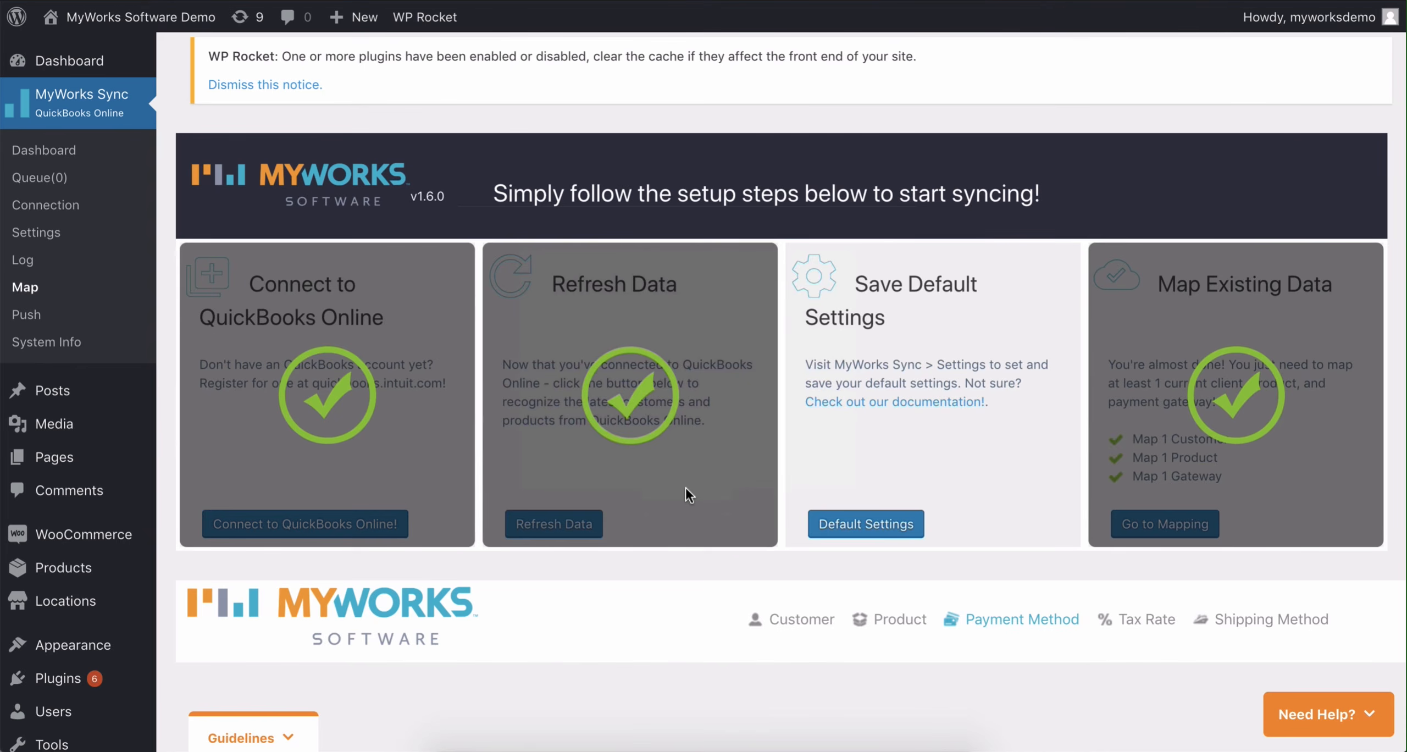